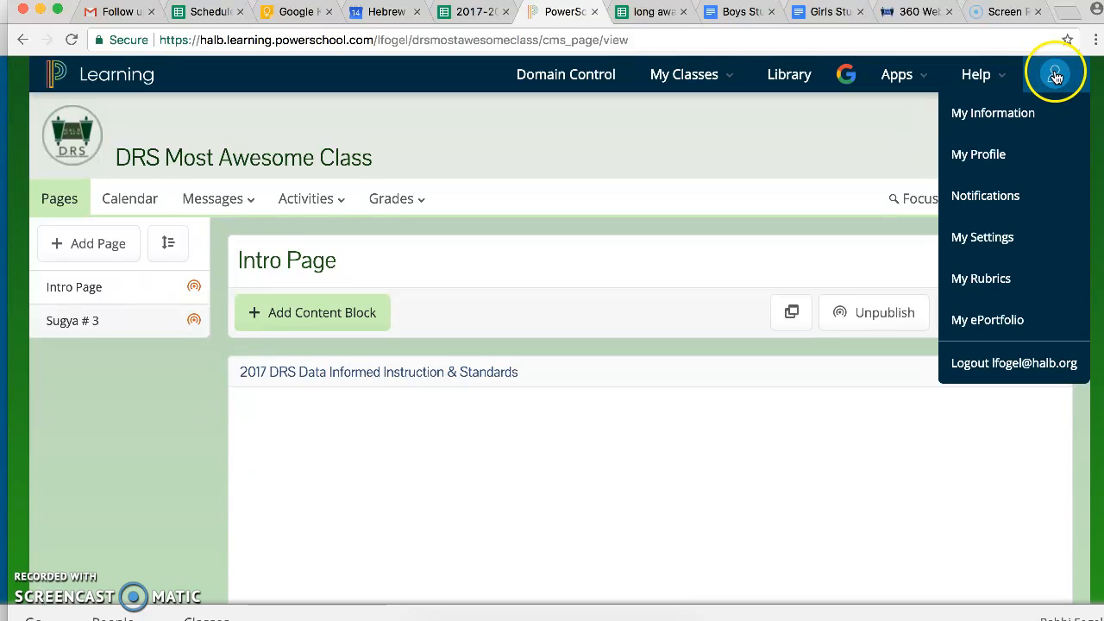
Step: Open the personal rubrics list and display the Gemara Reading rubric
{"action": "left_click", "coordinate": [1031, 276]}
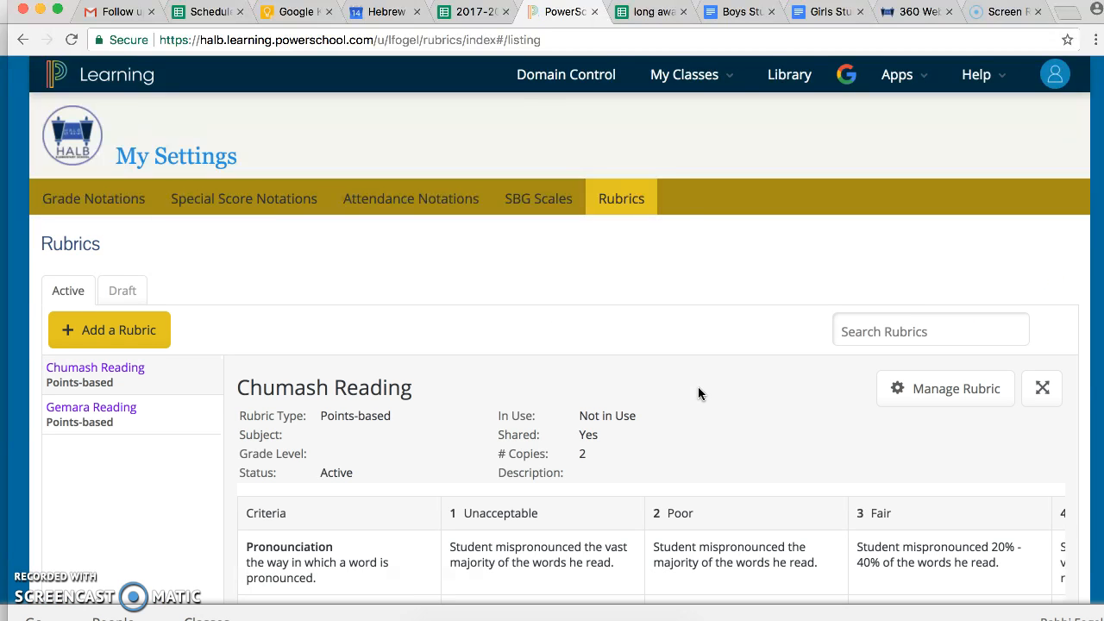
{"action": "left_click", "coordinate": [127, 419]}
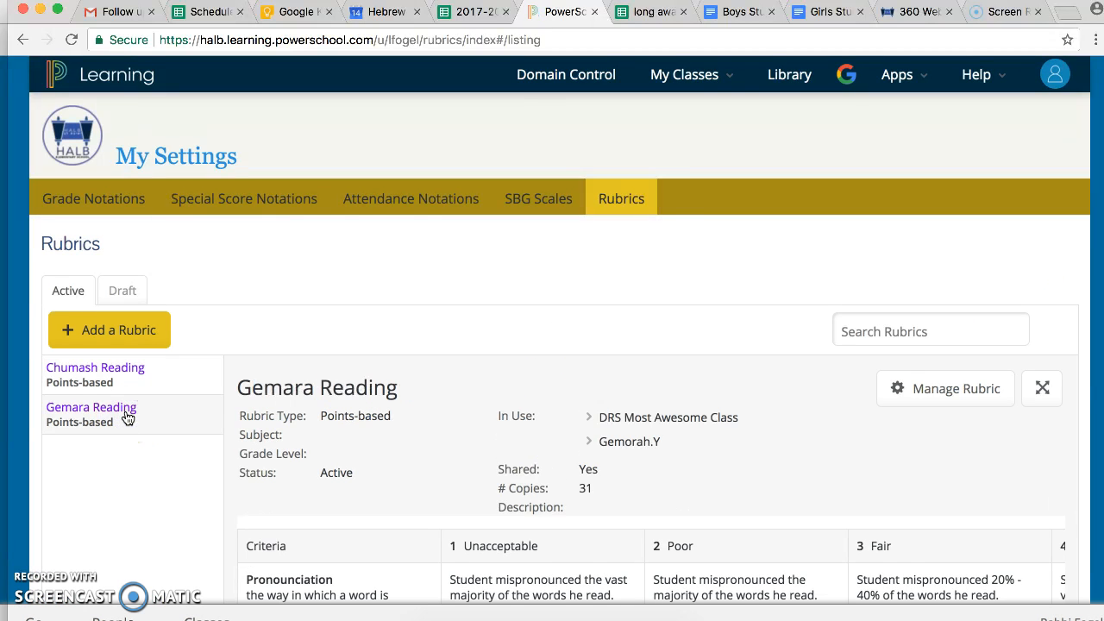
{"action": "scroll", "coordinate": [697, 397], "scroll_direction": "down", "scroll_amount": 3}
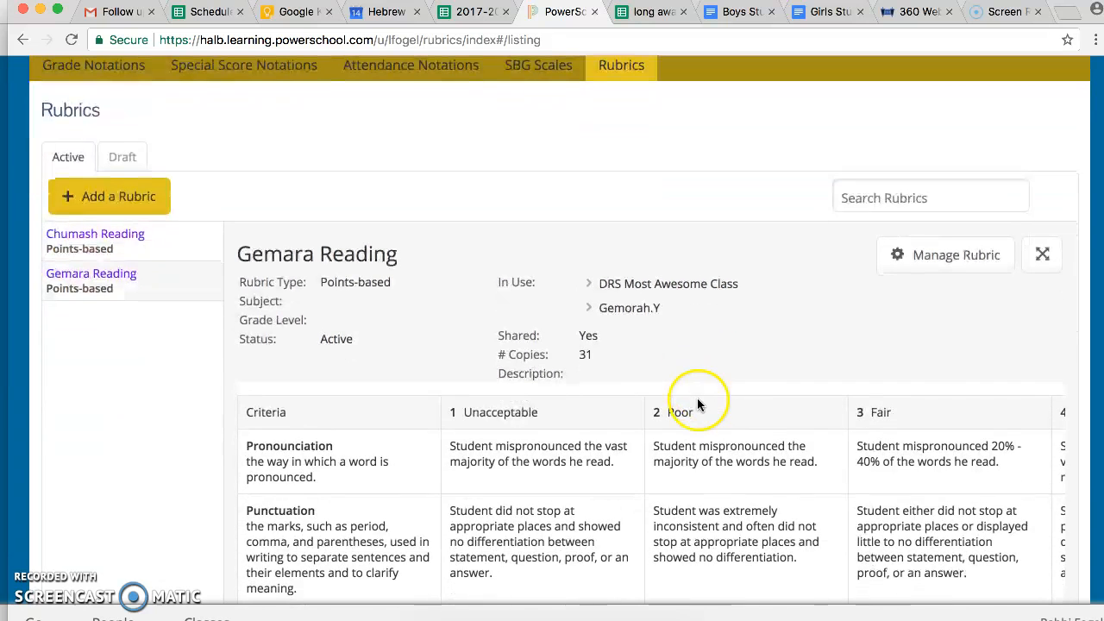
Step: Examine which management options are available for the Gemara Reading rubric
{"action": "left_click", "coordinate": [923, 257]}
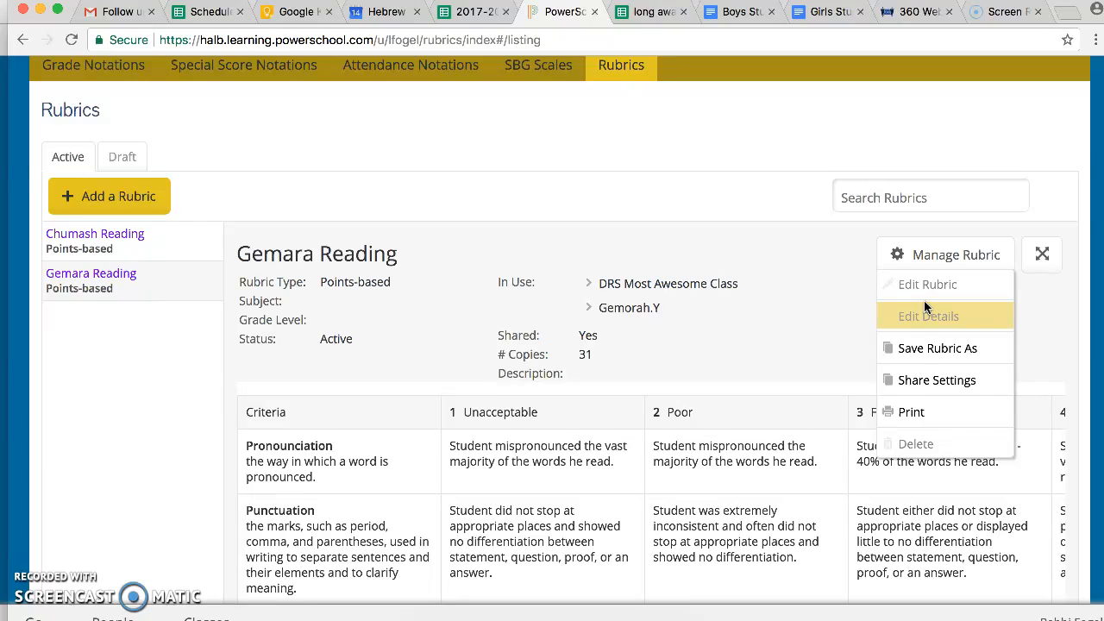
{"action": "left_click", "coordinate": [959, 252]}
{"action": "left_click", "coordinate": [953, 257]}
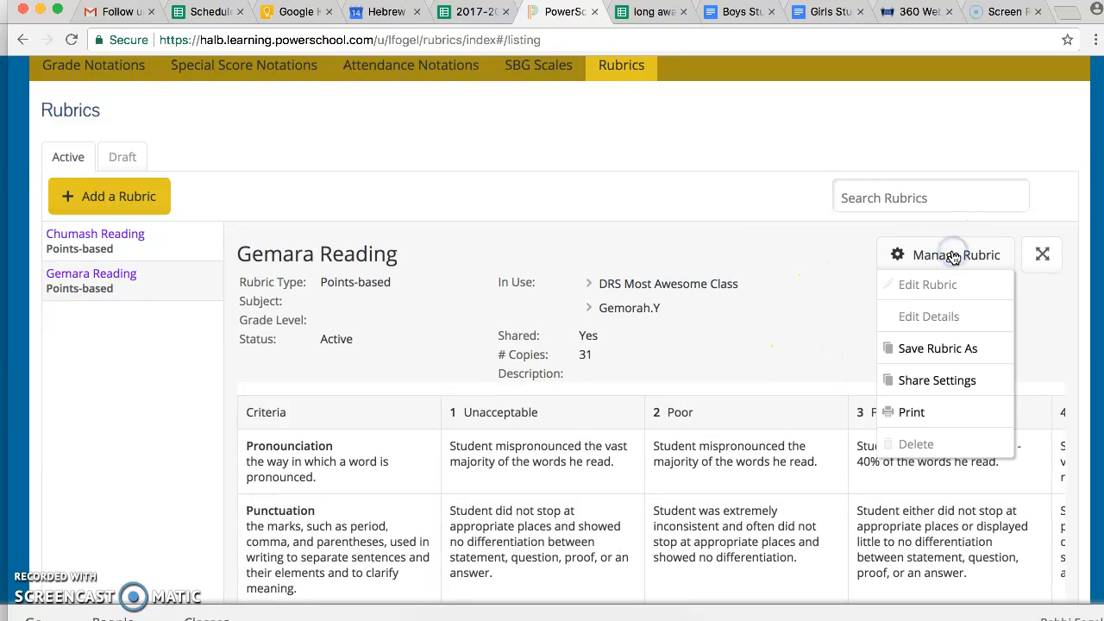
{"action": "left_click", "coordinate": [836, 291]}
{"action": "left_click", "coordinate": [932, 258]}
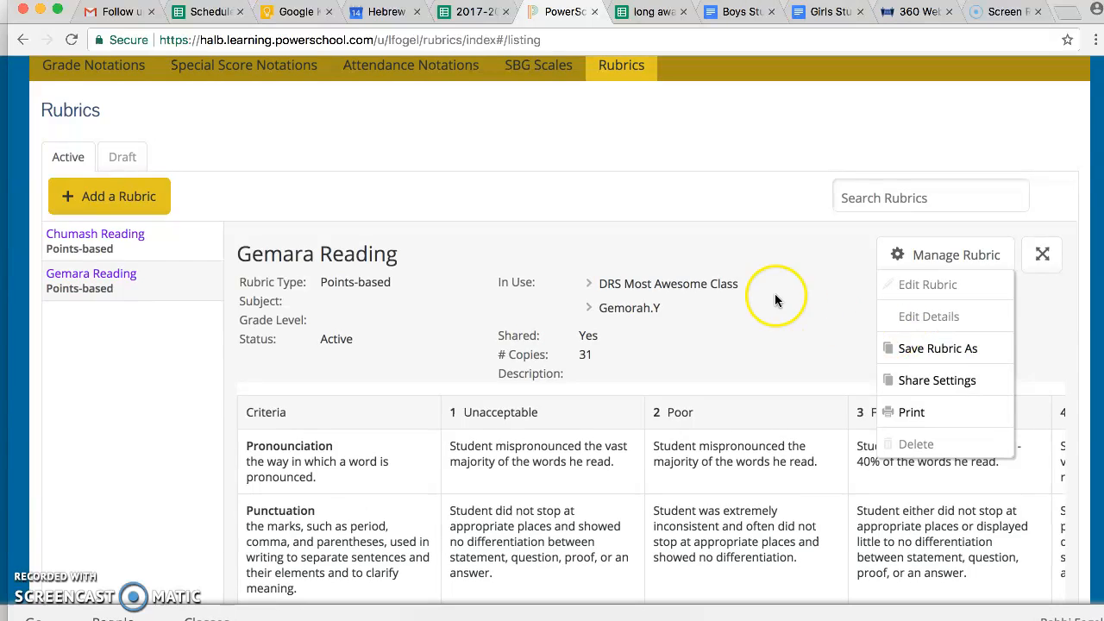
{"action": "left_click", "coordinate": [513, 293]}
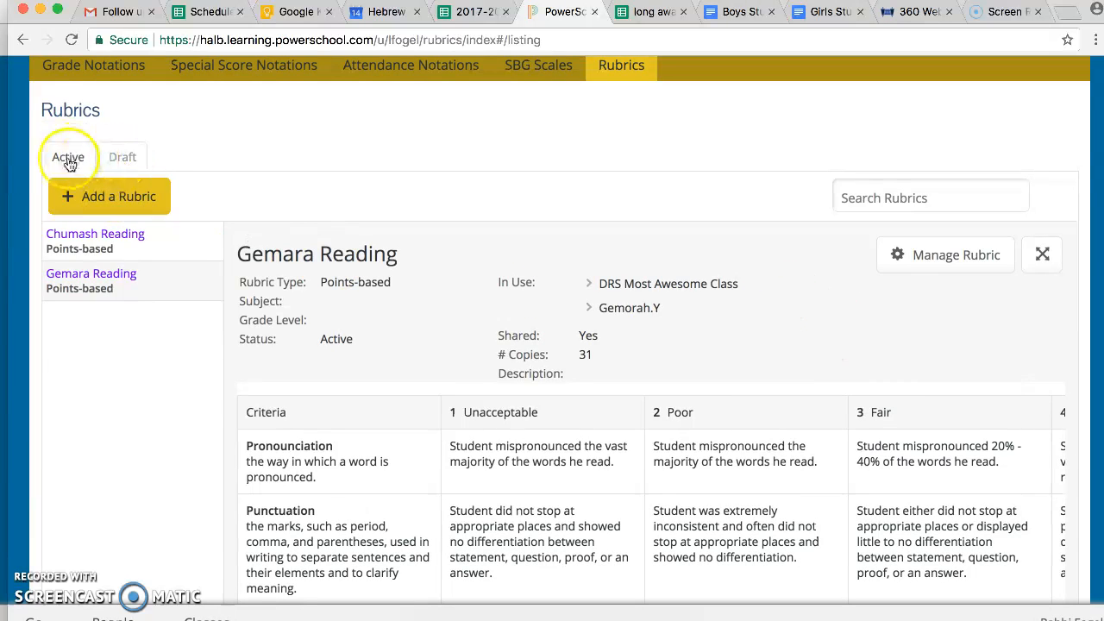
{"action": "left_click", "coordinate": [938, 254]}
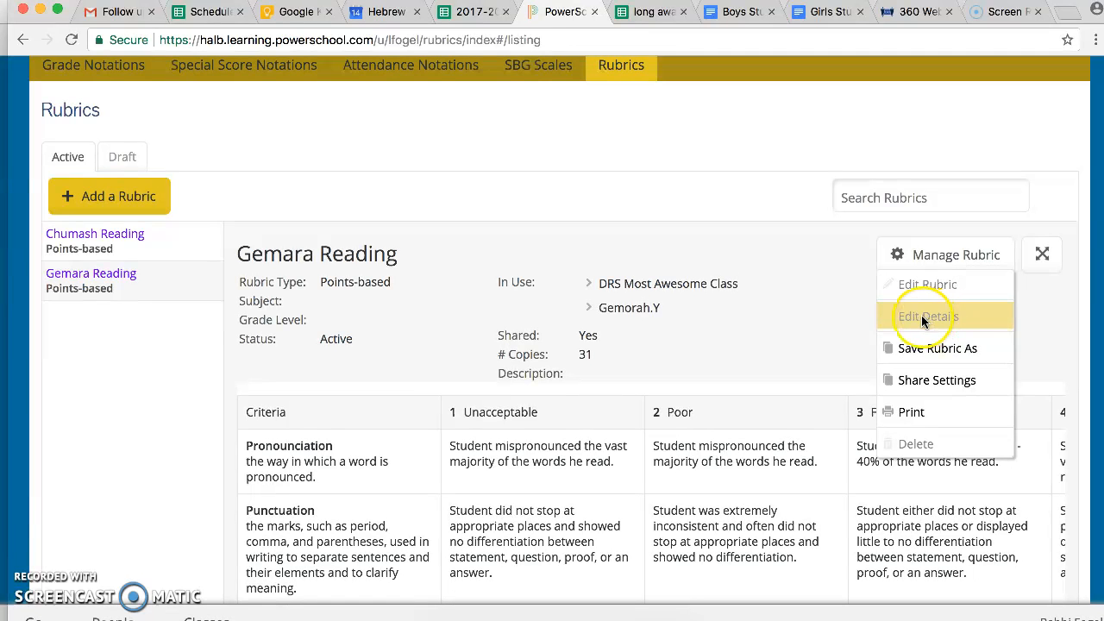
{"action": "left_click", "coordinate": [646, 193]}
{"action": "scroll", "coordinate": [645, 193], "scroll_direction": "up", "scroll_amount": 3}
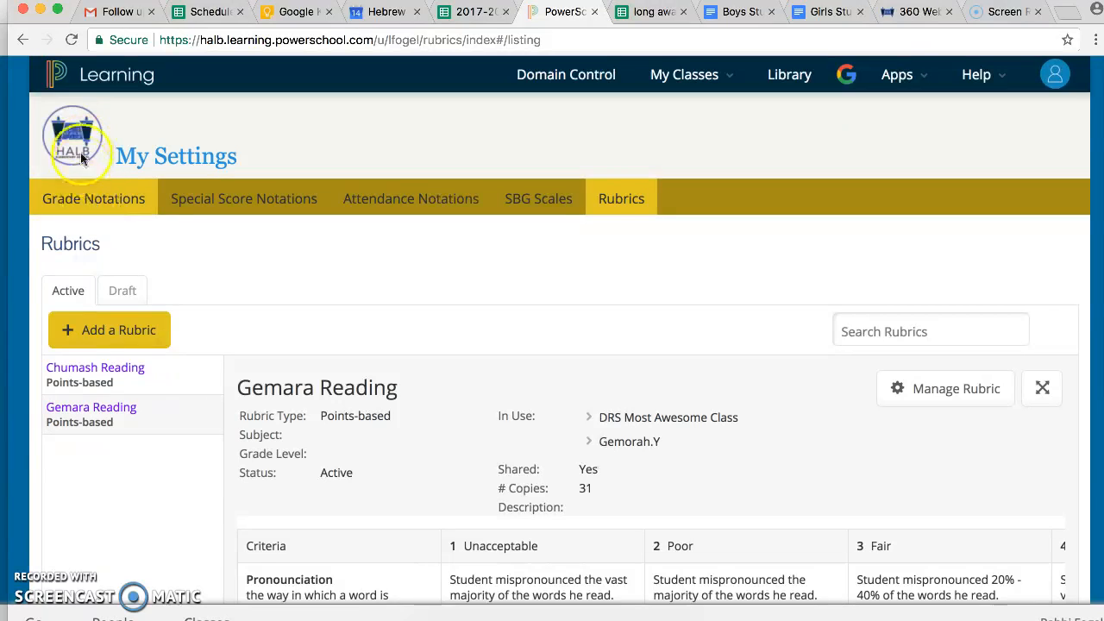
Step: Go to the DRS Most Awesome Class from the portal and open its assignments list
{"action": "left_click", "coordinate": [87, 78]}
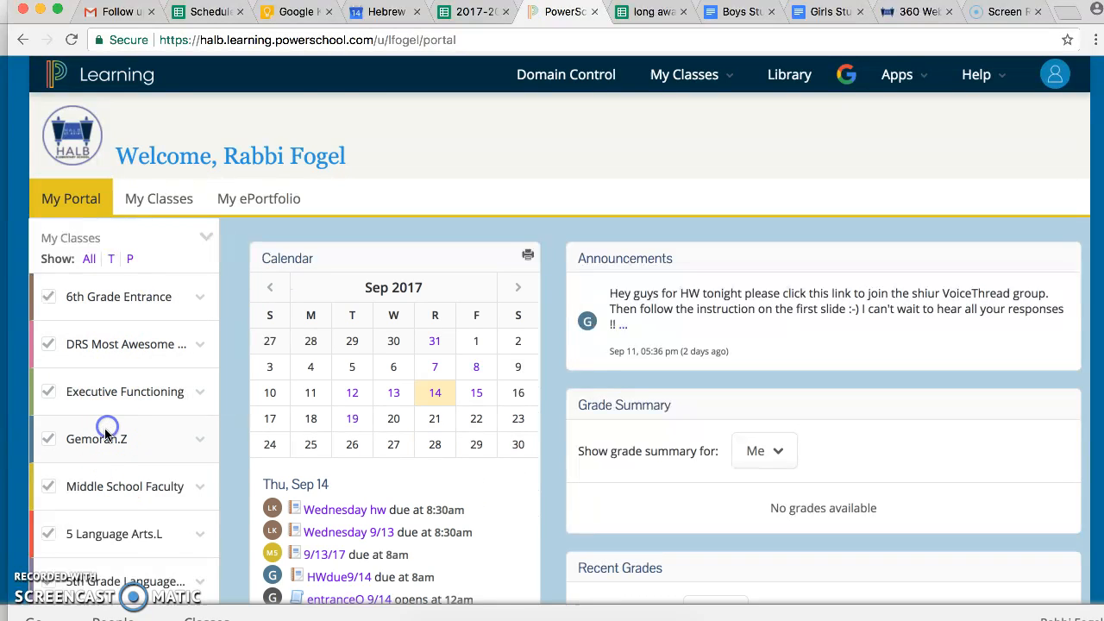
{"action": "scroll", "coordinate": [114, 410], "scroll_direction": "down", "scroll_amount": 1}
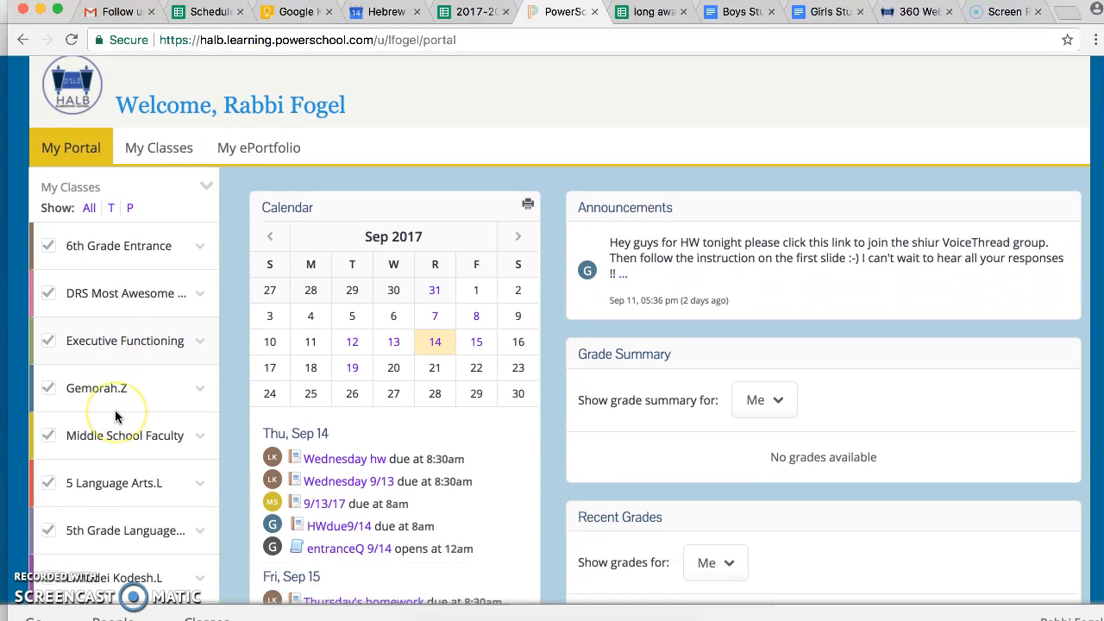
{"action": "scroll", "coordinate": [114, 410], "scroll_direction": "down", "scroll_amount": 5}
{"action": "scroll", "coordinate": [115, 410], "scroll_direction": "up", "scroll_amount": 5}
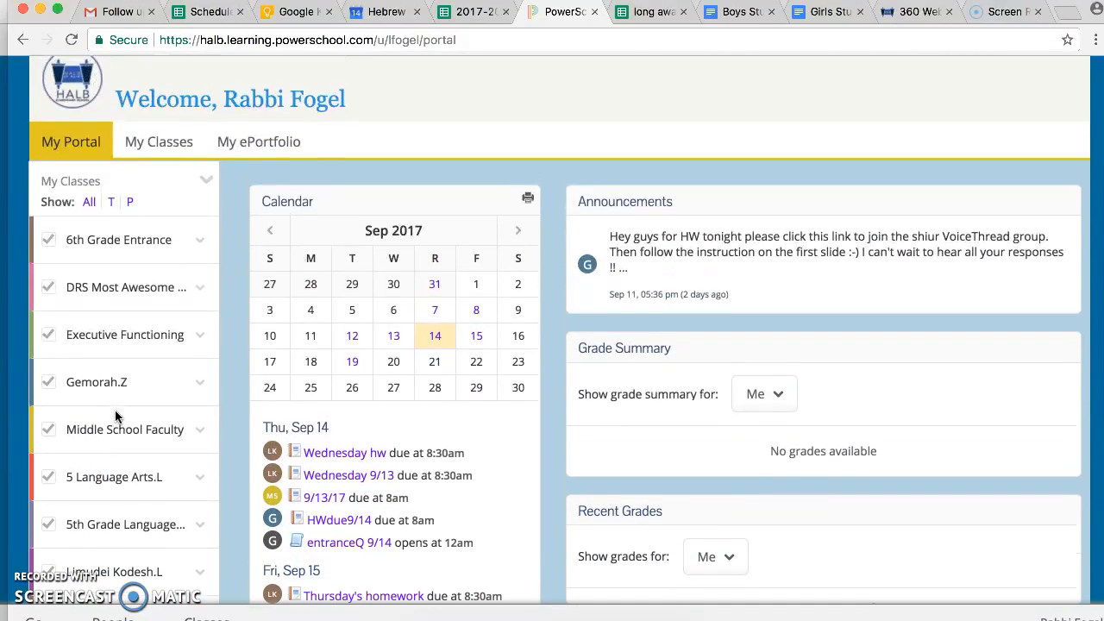
{"action": "left_click", "coordinate": [118, 288]}
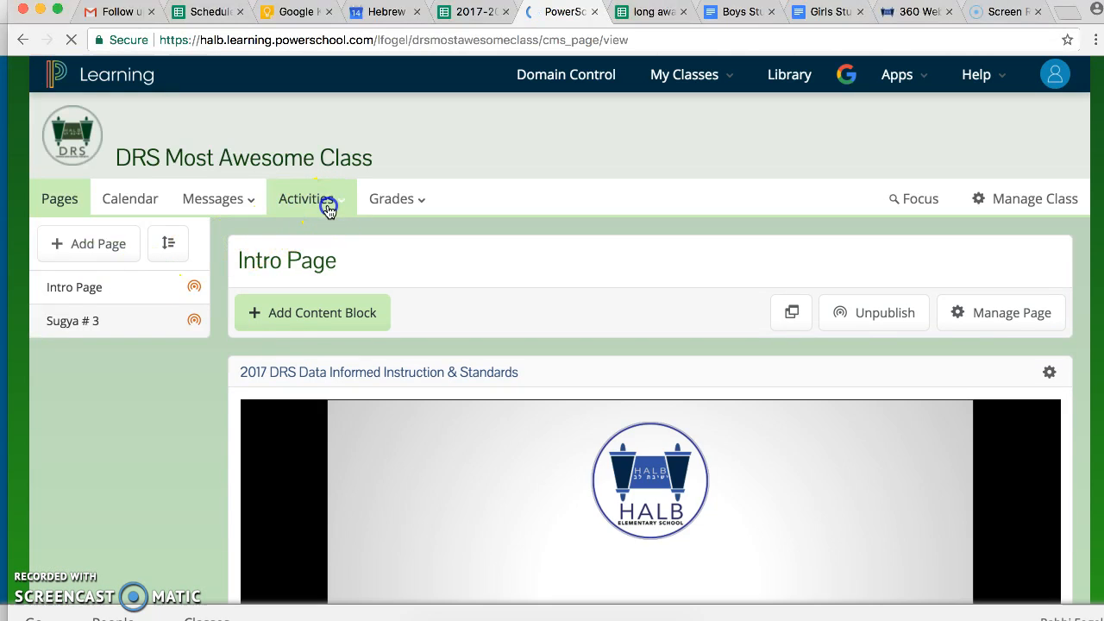
{"action": "left_click", "coordinate": [321, 201]}
{"action": "left_click", "coordinate": [334, 248]}
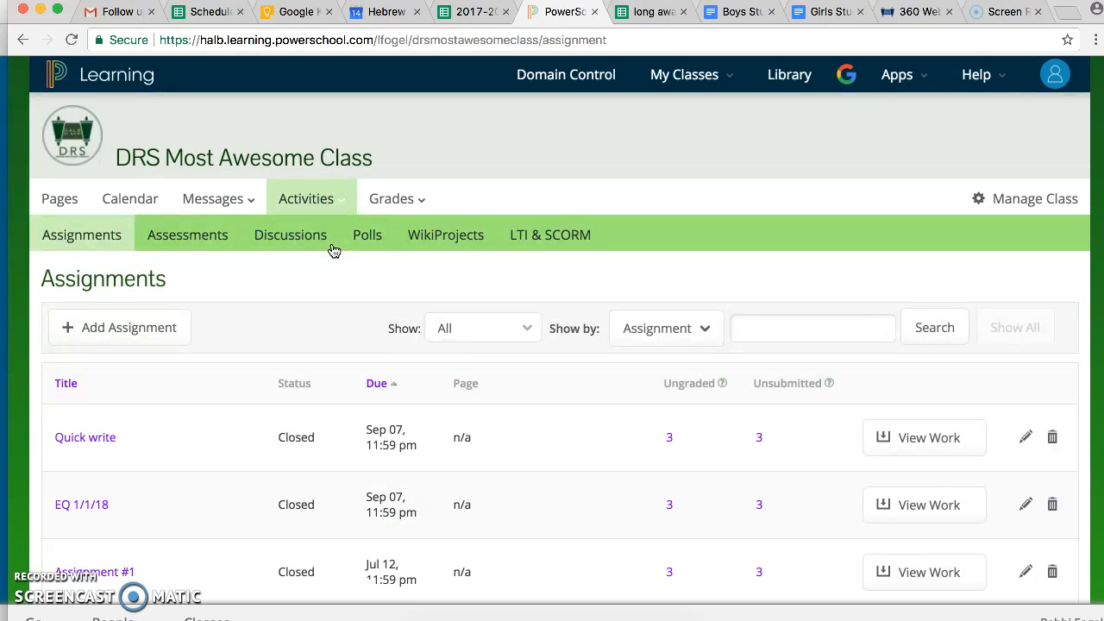
Step: Start a new assignment titled "Reading Gemara sugya 1" and attach the Gemara Reading rubric
{"action": "left_click", "coordinate": [159, 327]}
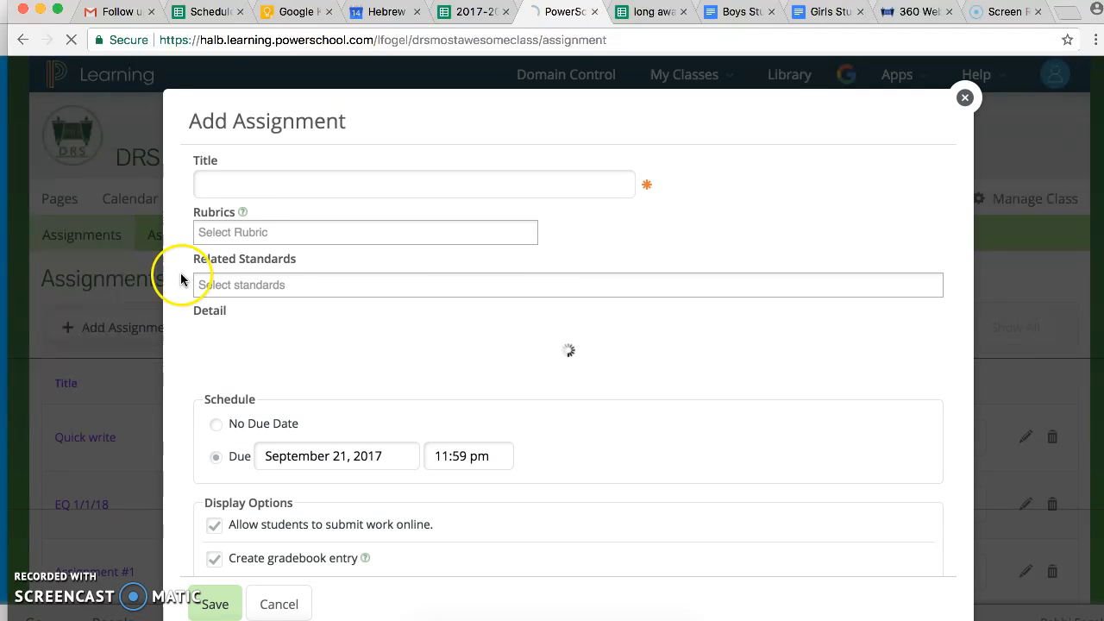
{"action": "left_click", "coordinate": [246, 181]}
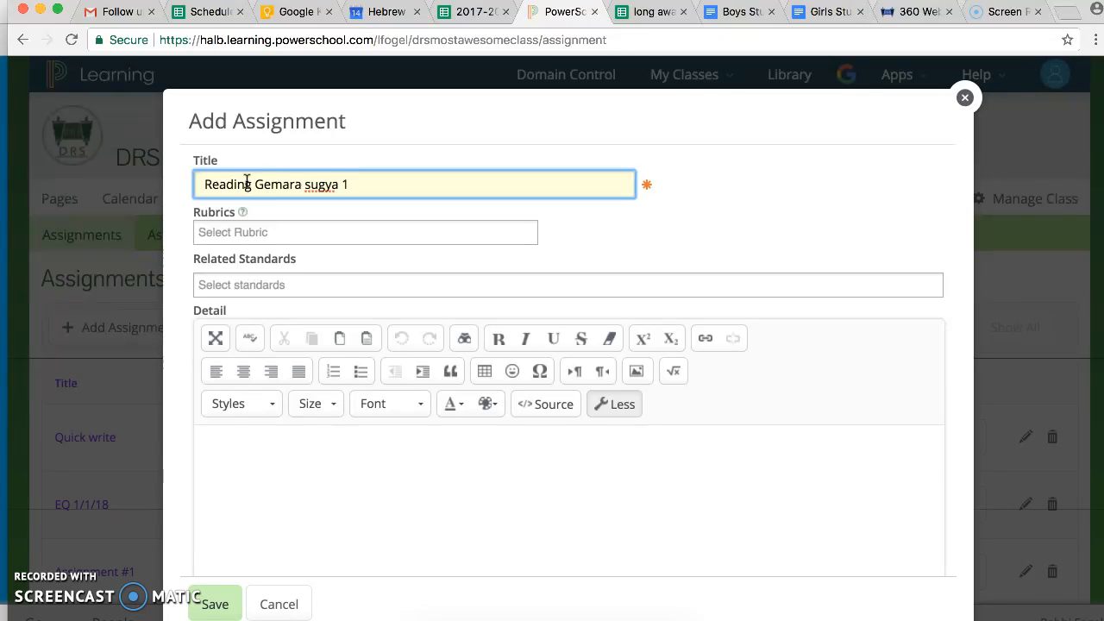
{"action": "left_click", "coordinate": [220, 238]}
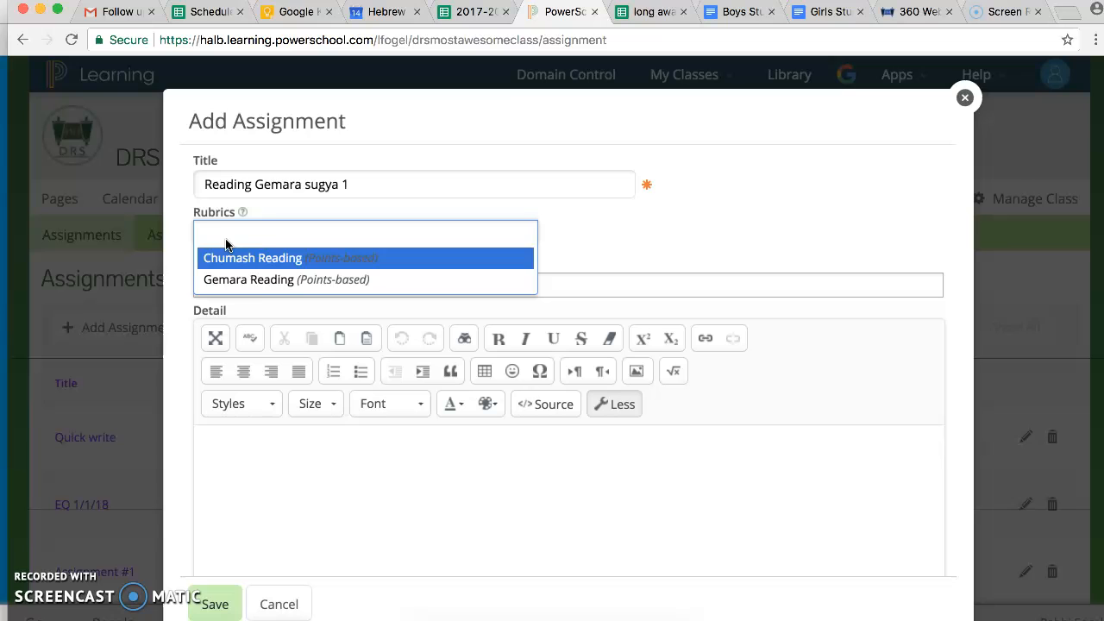
{"action": "left_click", "coordinate": [262, 282]}
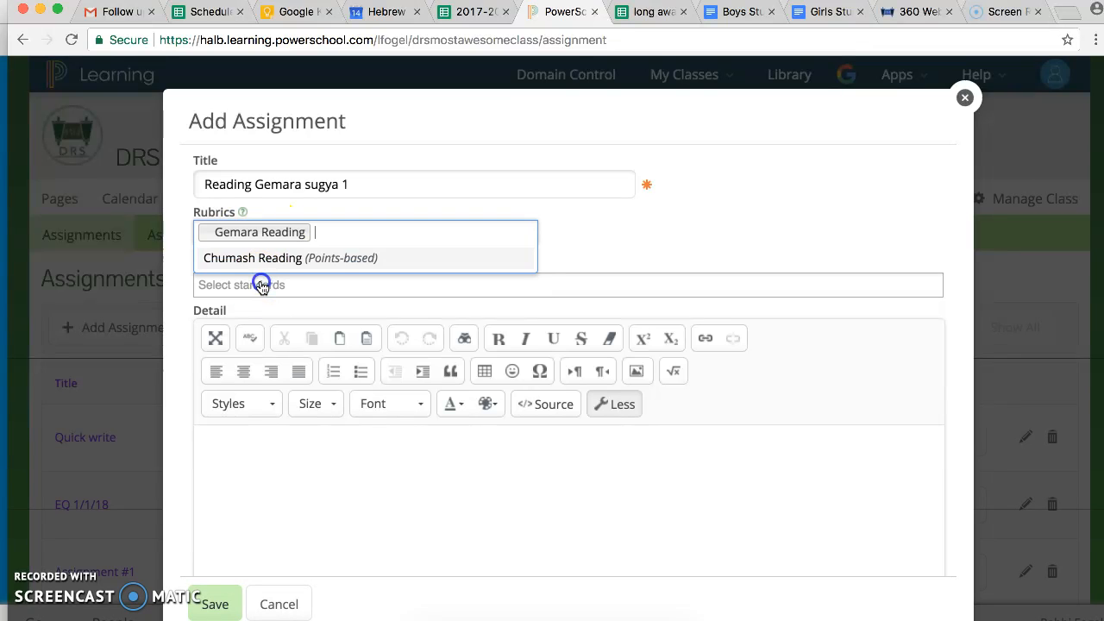
Step: Link the related standard "To infer the meaning of words based upon their context." to the assignment
{"action": "left_click", "coordinate": [279, 288]}
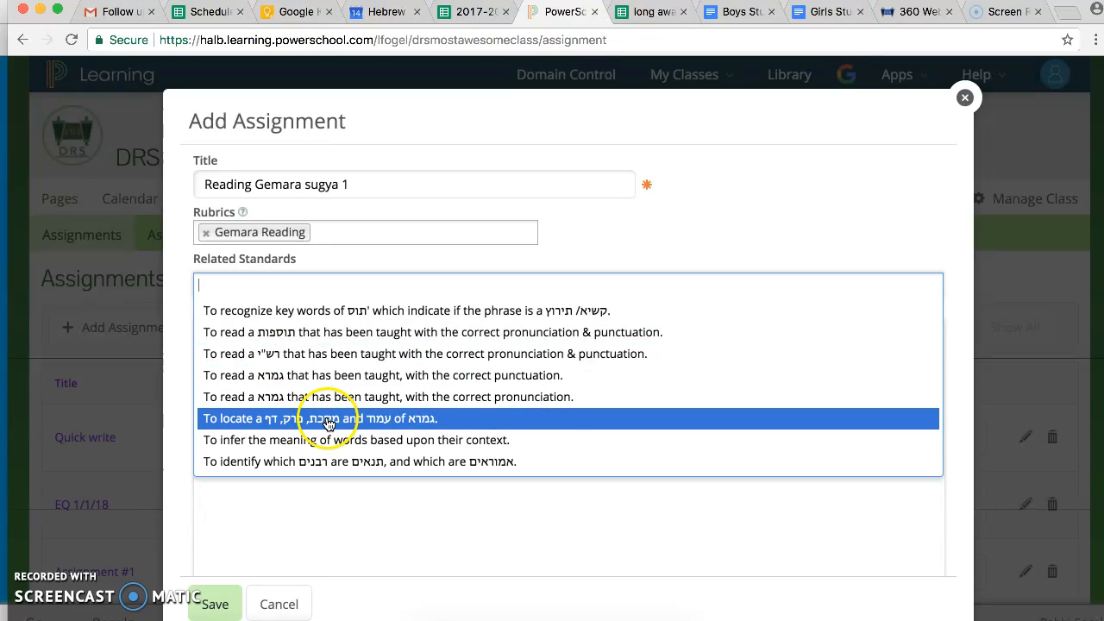
{"action": "scroll", "coordinate": [336, 401], "scroll_direction": "down", "scroll_amount": 3}
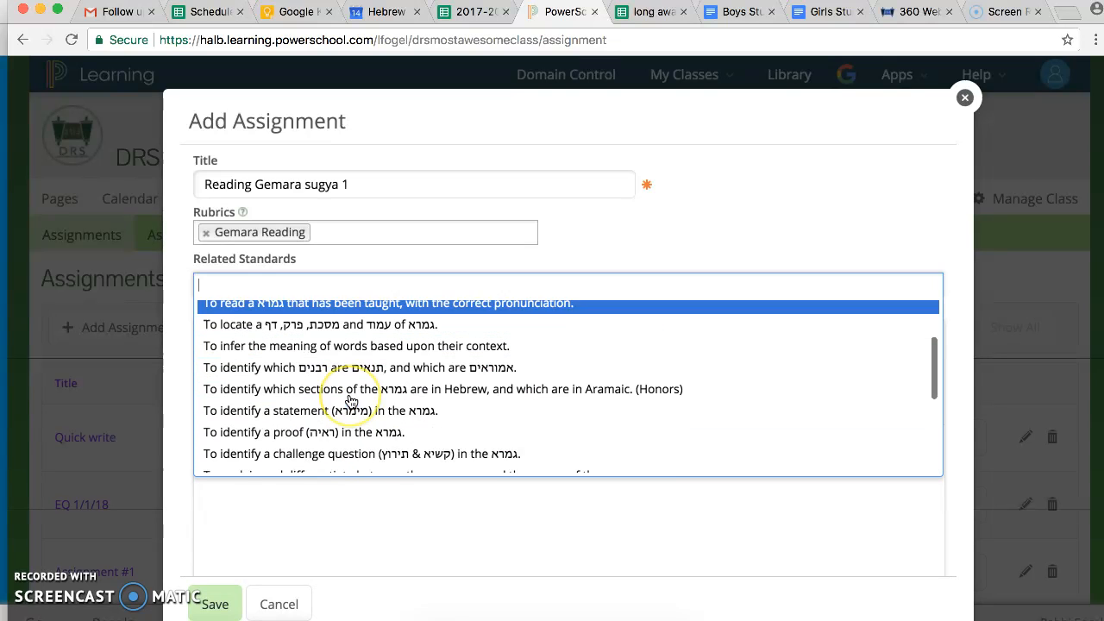
{"action": "scroll", "coordinate": [320, 349], "scroll_direction": "down", "scroll_amount": 2}
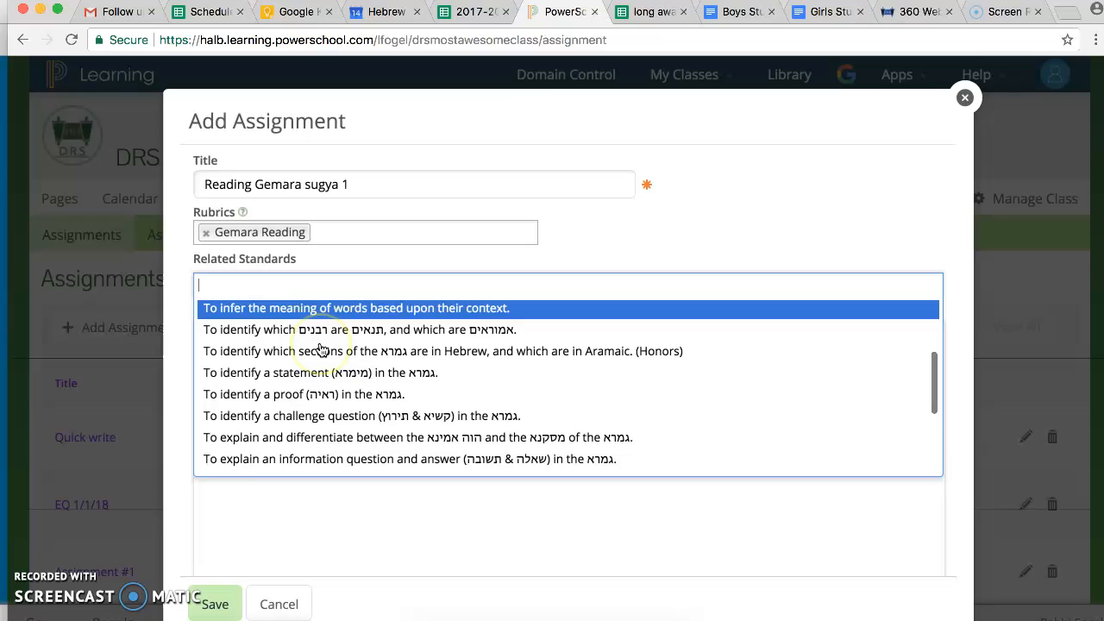
{"action": "scroll", "coordinate": [320, 350], "scroll_direction": "up", "scroll_amount": 2}
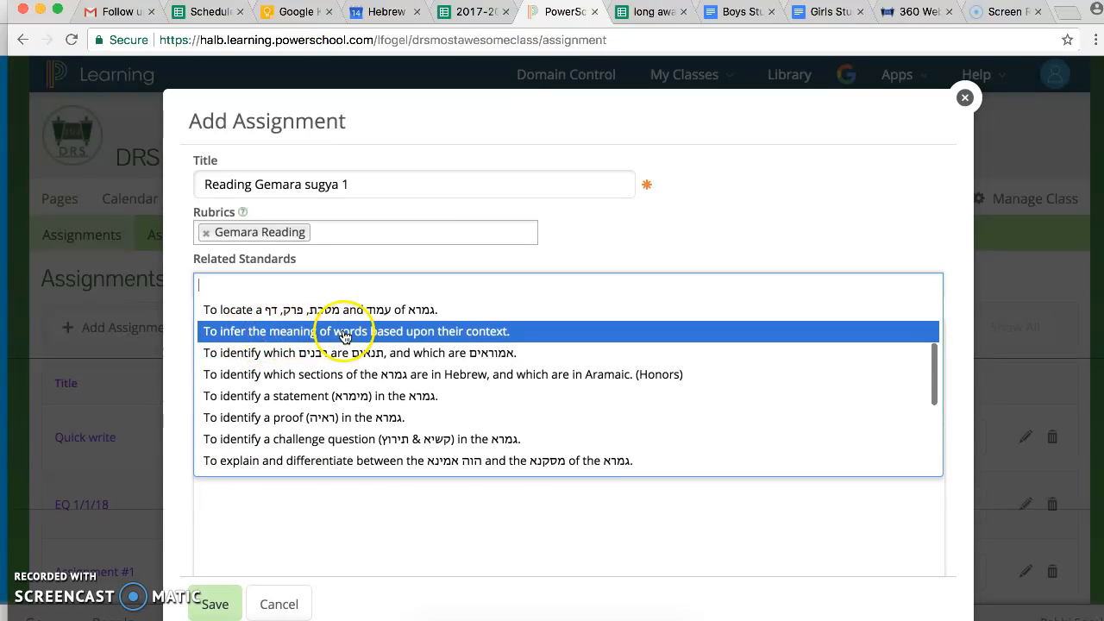
{"action": "left_click", "coordinate": [375, 333]}
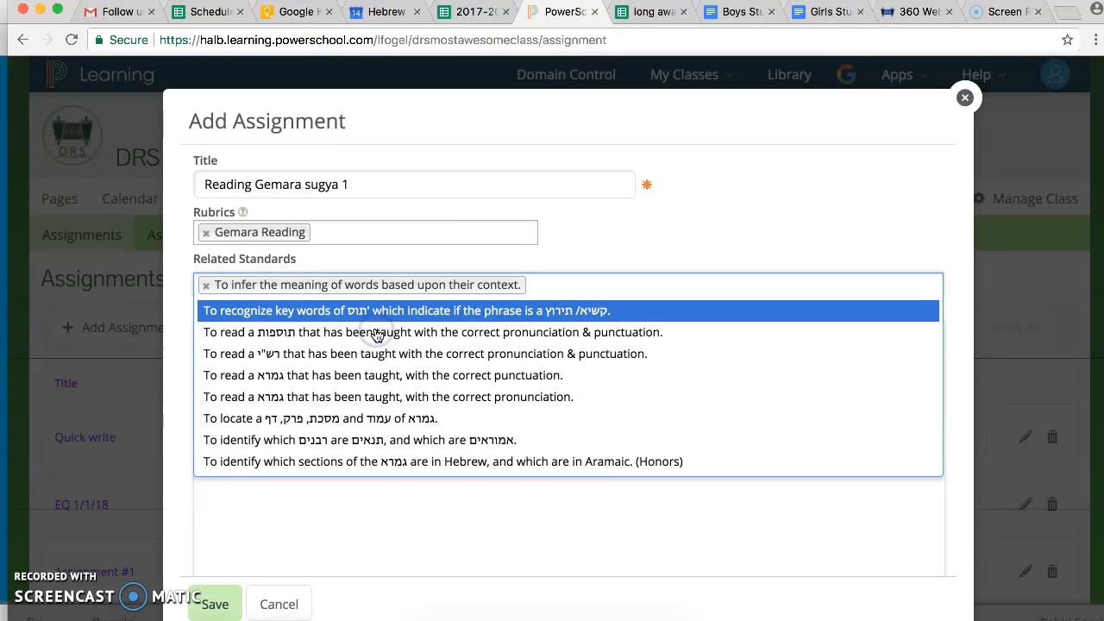
{"action": "left_click", "coordinate": [378, 526]}
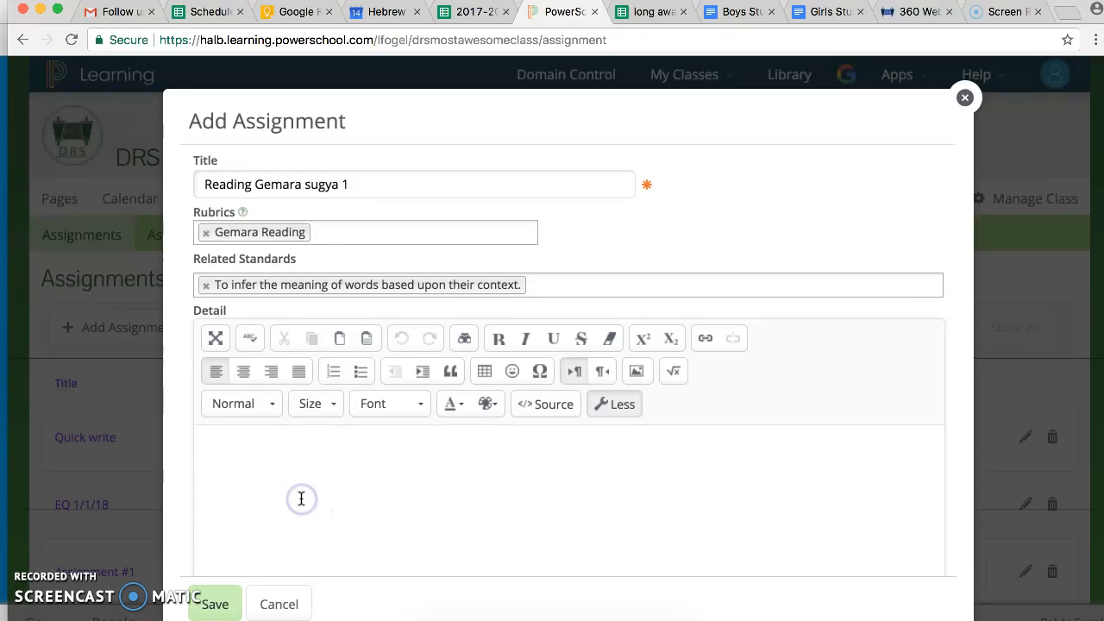
Step: Turn off the option that allows students to submit work online for the assignment
{"action": "scroll", "coordinate": [301, 501], "scroll_direction": "down", "scroll_amount": 5}
{"action": "scroll", "coordinate": [298, 390], "scroll_direction": "down", "scroll_amount": 5}
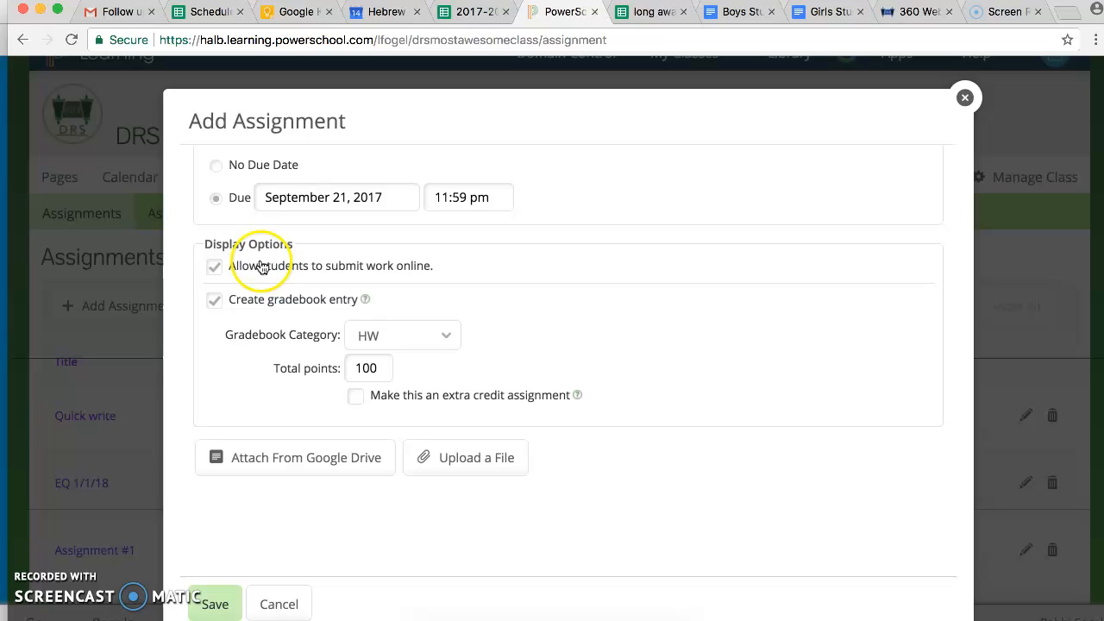
{"action": "left_click", "coordinate": [214, 268]}
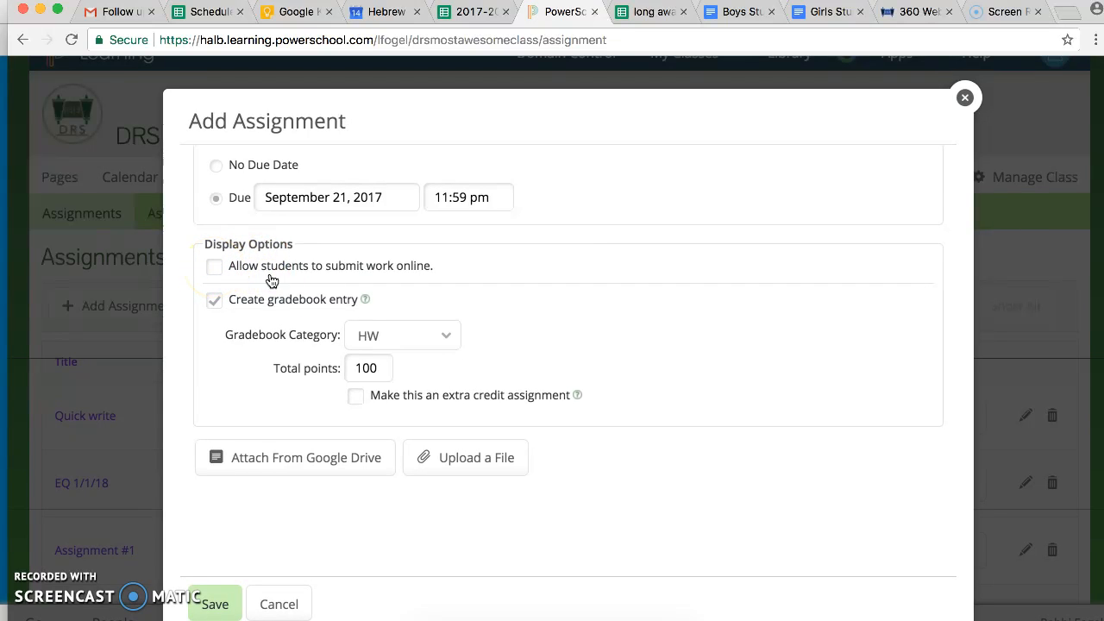
{"action": "left_click", "coordinate": [213, 303]}
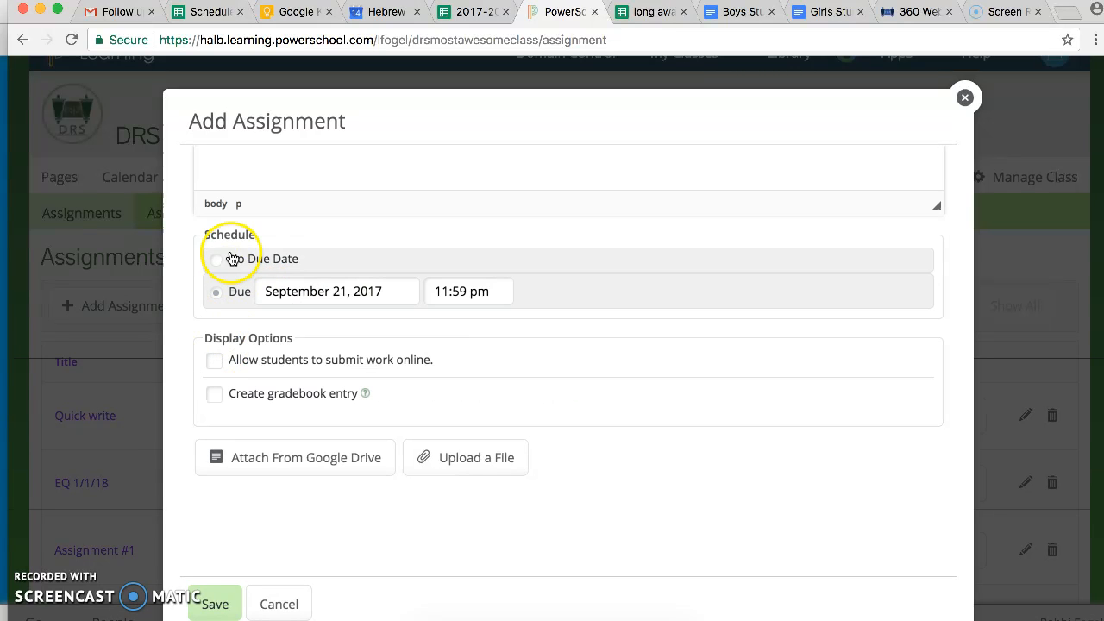
{"action": "scroll", "coordinate": [316, 281], "scroll_direction": "up", "scroll_amount": 3}
{"action": "scroll", "coordinate": [317, 282], "scroll_direction": "down", "scroll_amount": 2}
{"action": "scroll", "coordinate": [316, 281], "scroll_direction": "down", "scroll_amount": 1}
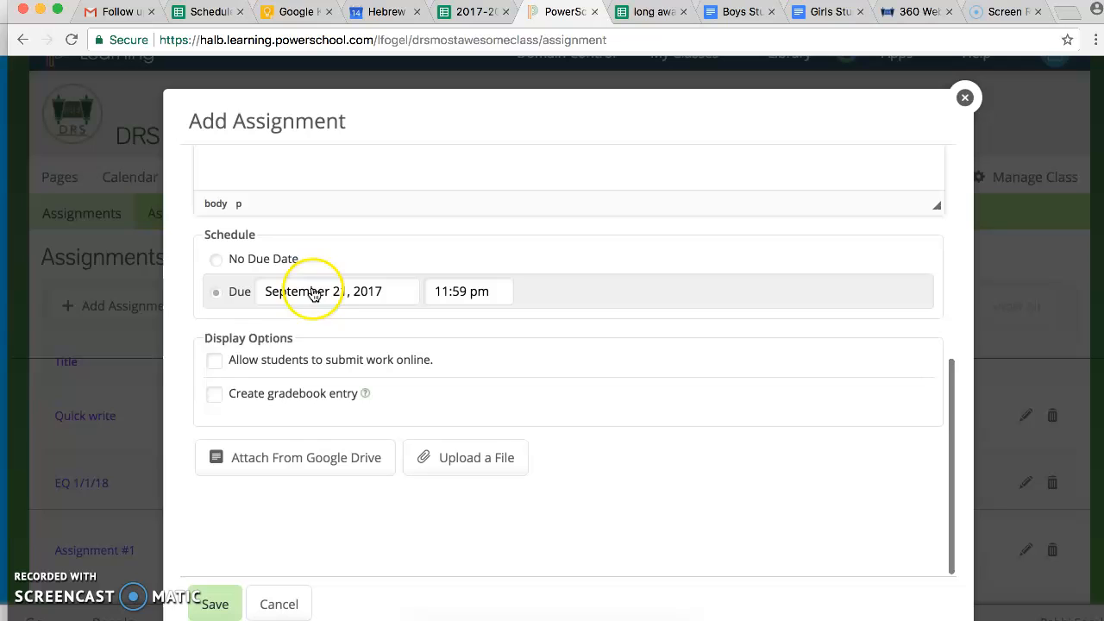
{"action": "left_click", "coordinate": [212, 393]}
Step: Check the gradebook category of the new assignment and save the assignment
{"action": "scroll", "coordinate": [345, 420], "scroll_direction": "down", "scroll_amount": 2}
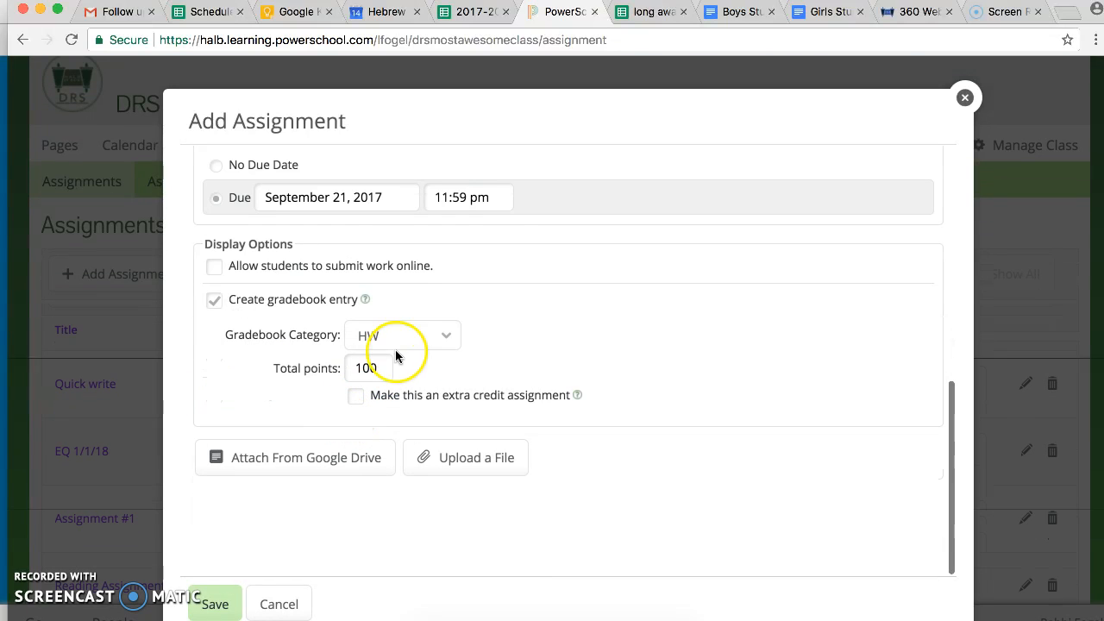
{"action": "left_click", "coordinate": [413, 341]}
{"action": "left_click", "coordinate": [413, 343]}
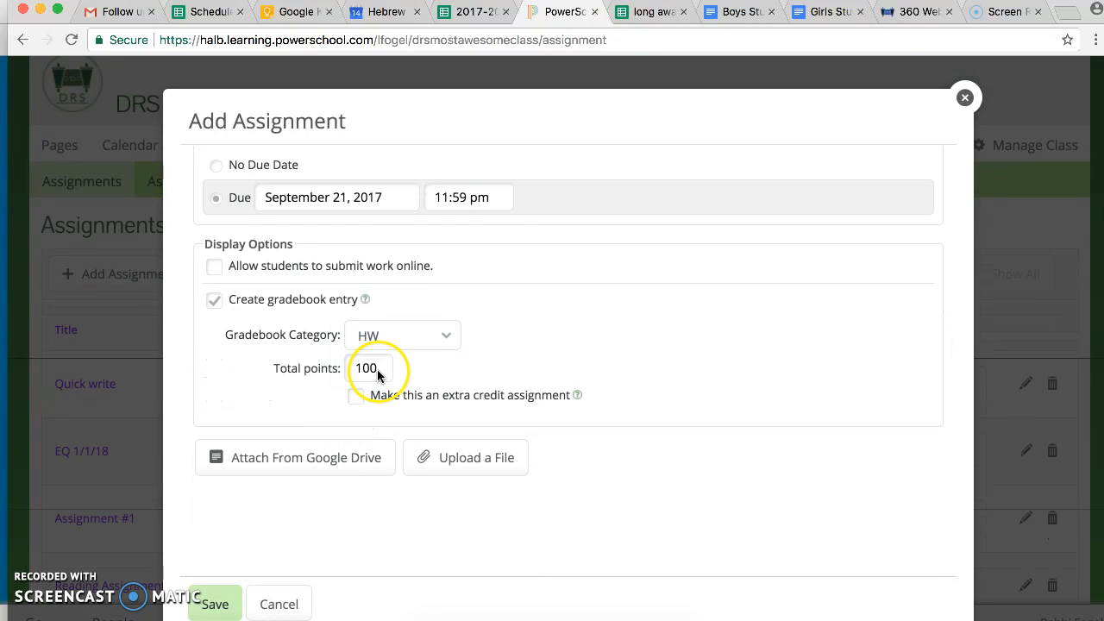
{"action": "left_click", "coordinate": [216, 605]}
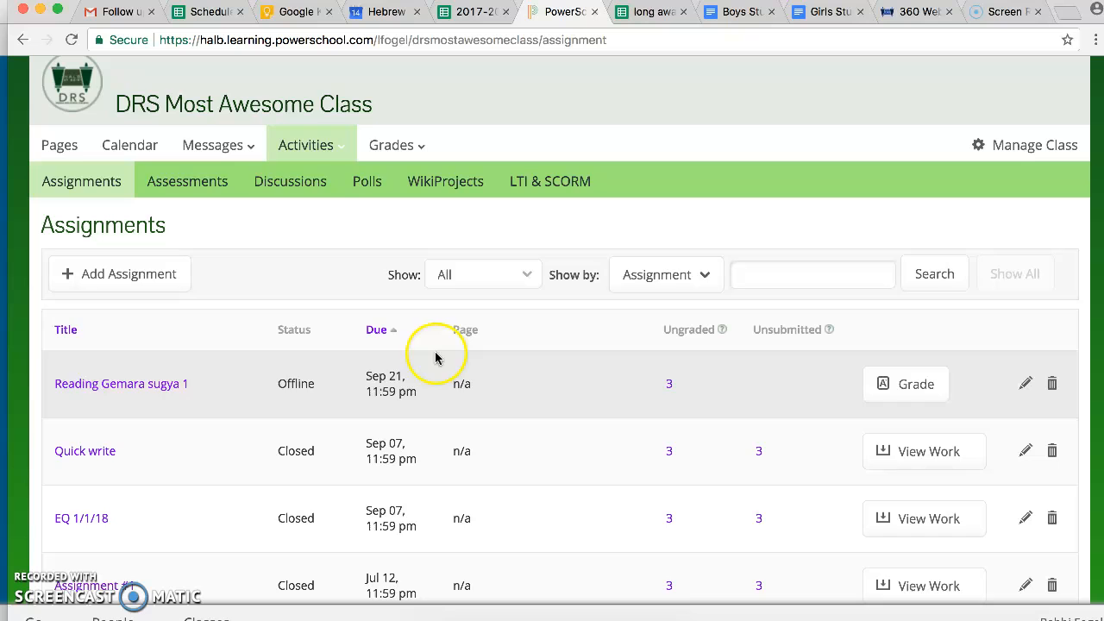
Step: Open grading for the "Reading Gemara sugya 1" assignment and bring up the Gemara Reading rubric for the first listed student
{"action": "left_click", "coordinate": [903, 388]}
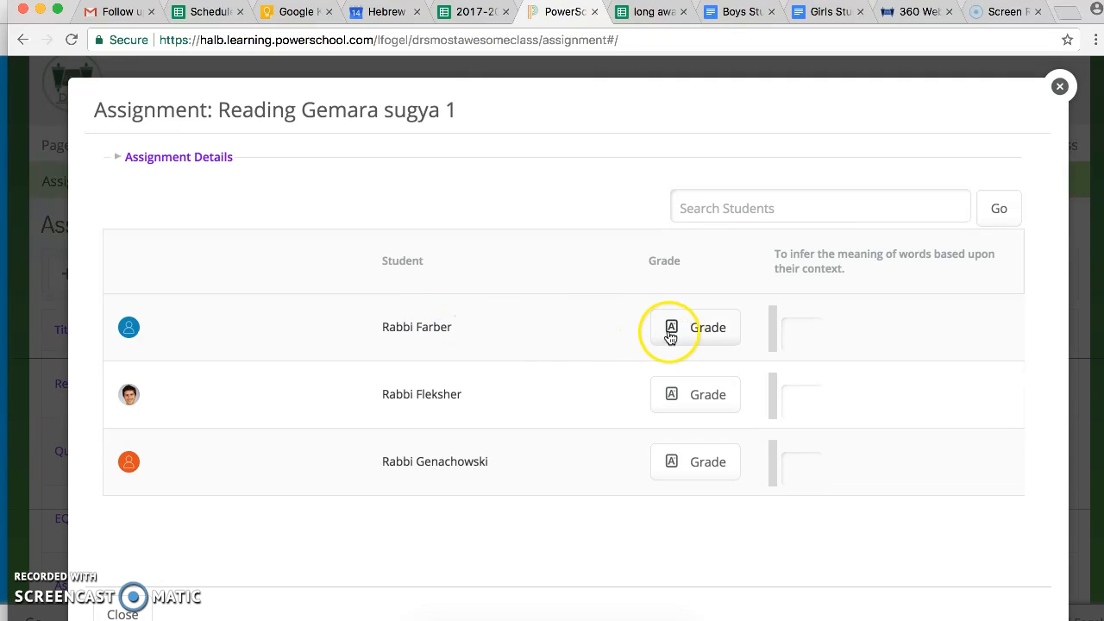
{"action": "left_click", "coordinate": [801, 341]}
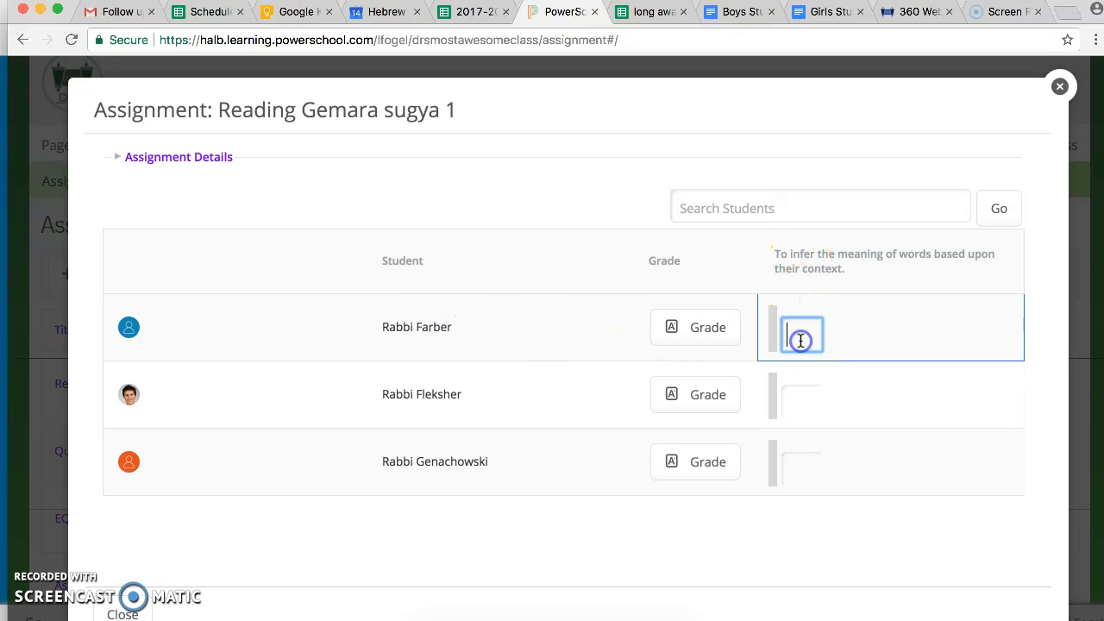
{"action": "left_click", "coordinate": [710, 335]}
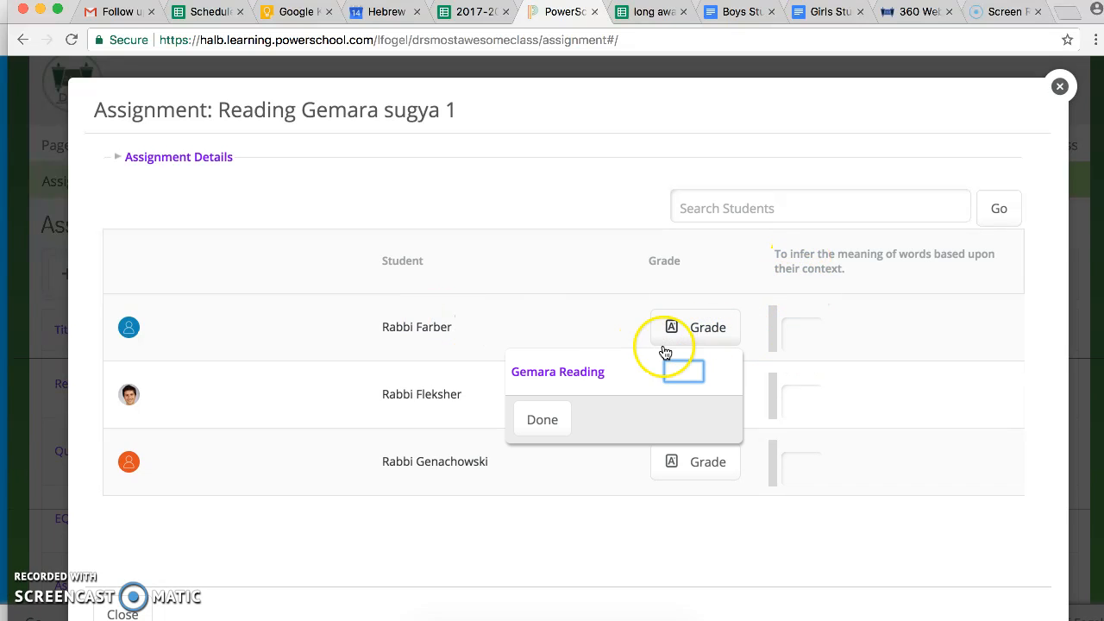
{"action": "left_click", "coordinate": [572, 376]}
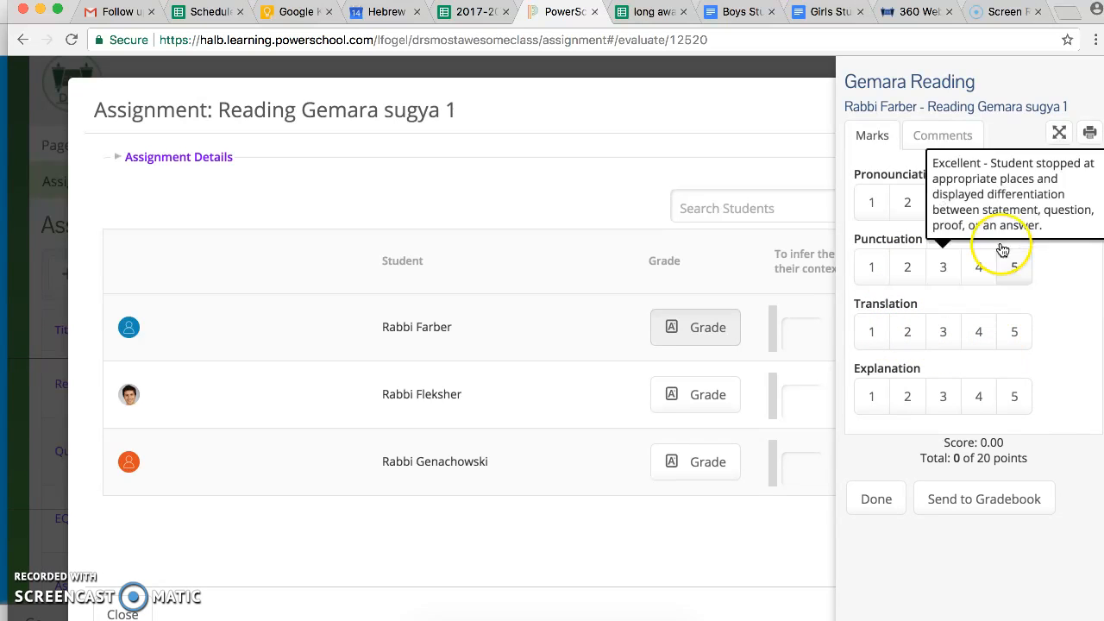
Step: Mark the first listed student 5 for Pronounciation, Punctuation, Translation and Explanation on the Gemara Reading rubric
{"action": "left_click", "coordinate": [1012, 203]}
{"action": "left_click", "coordinate": [1013, 266]}
{"action": "left_click", "coordinate": [1011, 337]}
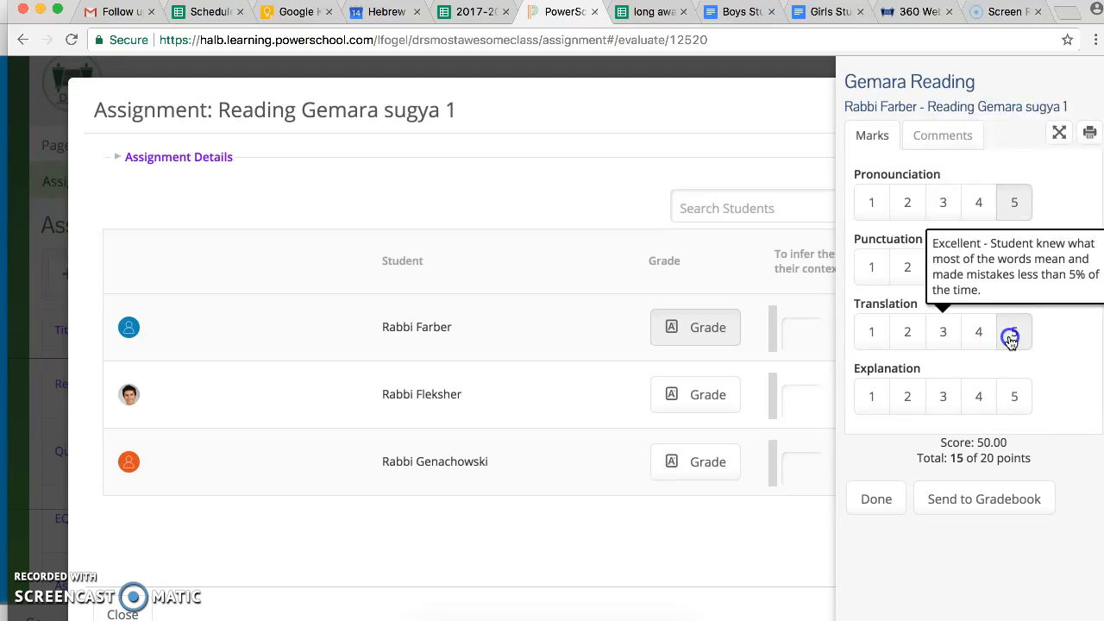
{"action": "left_click", "coordinate": [1016, 396]}
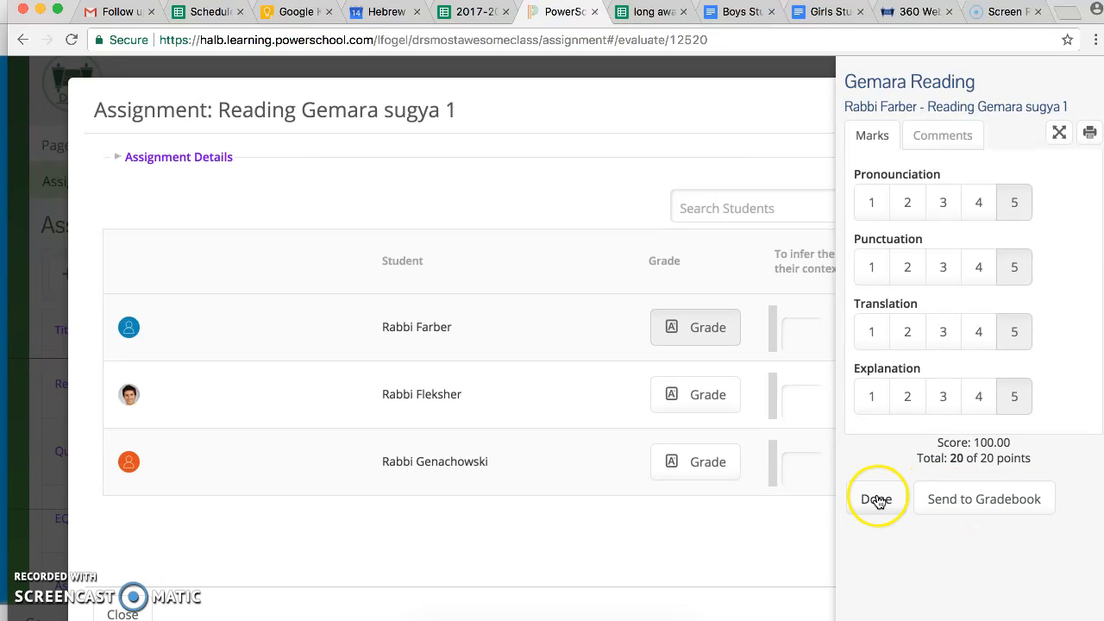
Step: Send the first student's rubric score to the gradebook and give that student a 3 on the linked standard
{"action": "left_click", "coordinate": [955, 505]}
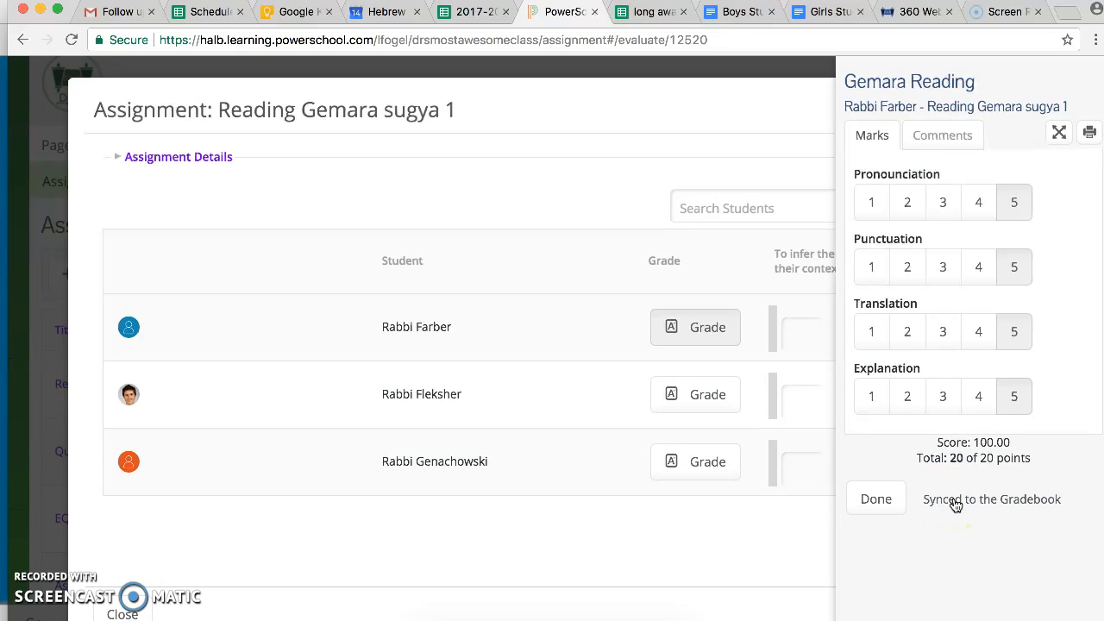
{"action": "left_click", "coordinate": [794, 329]}
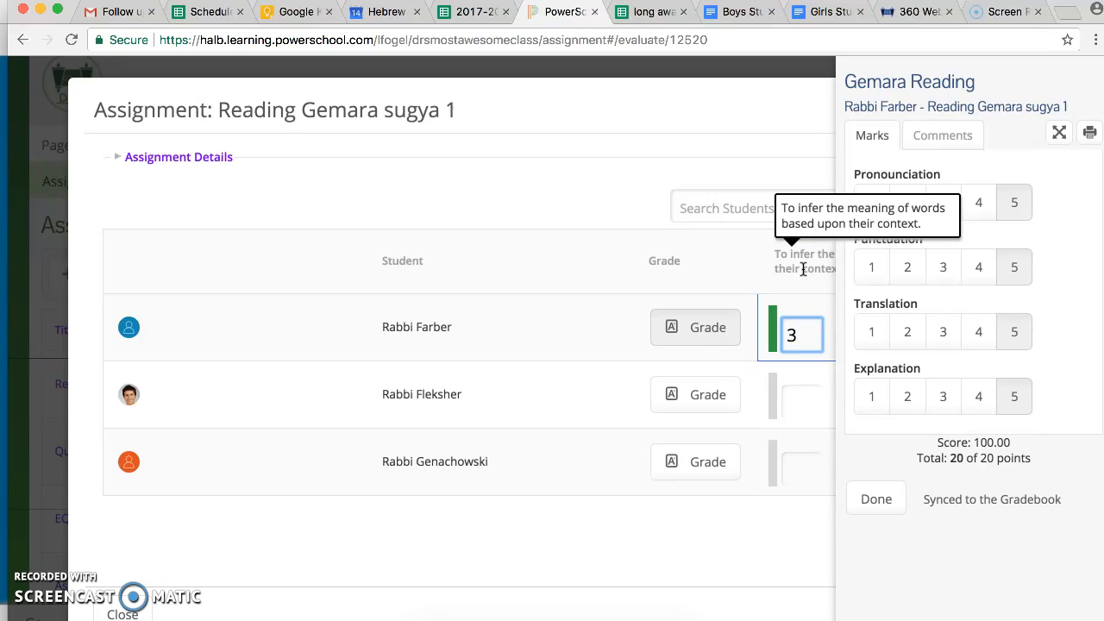
Step: Grade the second student 3 for Pronounciation, 3 for Punctuation, 2 for Translation and 4 for Explanation, and send the score to the gradebook
{"action": "left_click", "coordinate": [721, 404]}
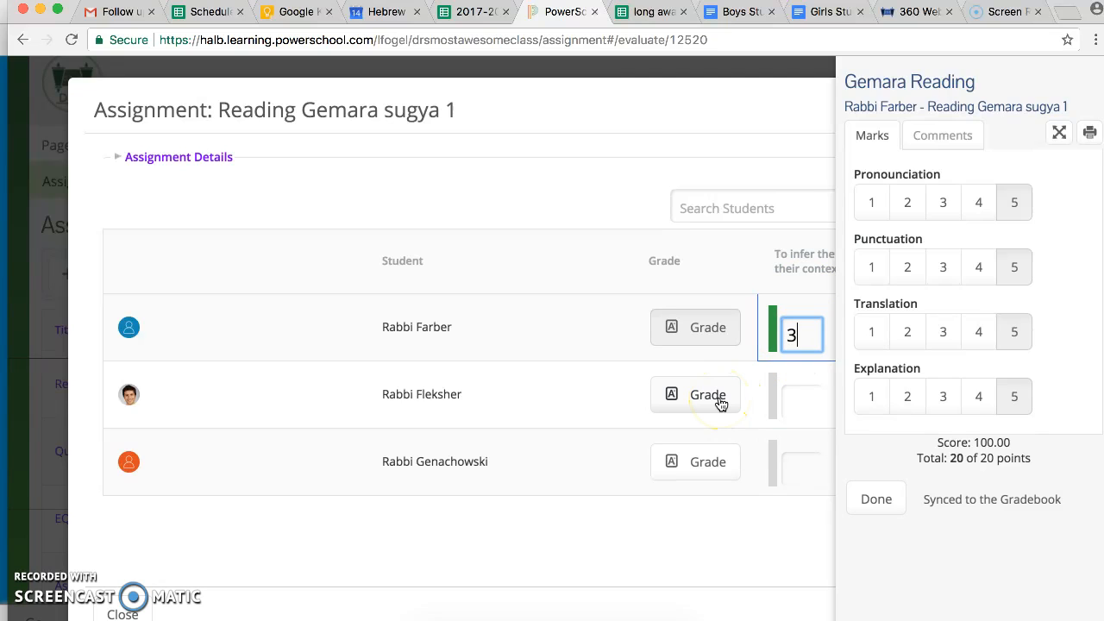
{"action": "left_click", "coordinate": [721, 404]}
{"action": "left_click", "coordinate": [561, 439]}
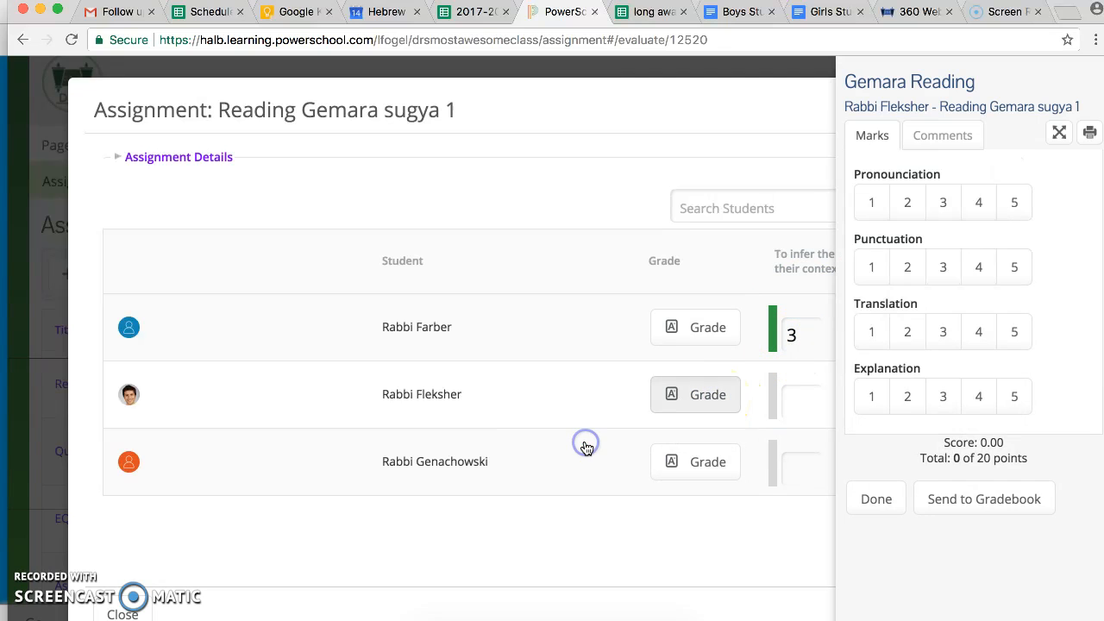
{"action": "left_click", "coordinate": [943, 202]}
{"action": "left_click", "coordinate": [943, 266]}
{"action": "left_click", "coordinate": [897, 345]}
{"action": "left_click", "coordinate": [978, 396]}
{"action": "left_click", "coordinate": [955, 498]}
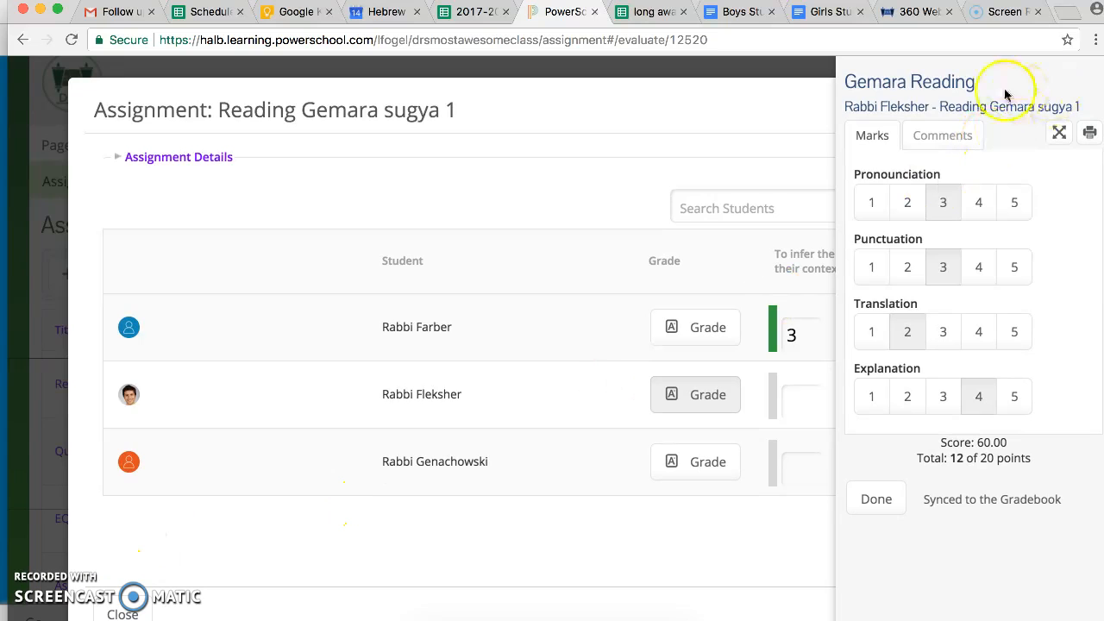
Step: Finish the second student's rubric evaluation and close the assignment's grading view
{"action": "left_click", "coordinate": [782, 131]}
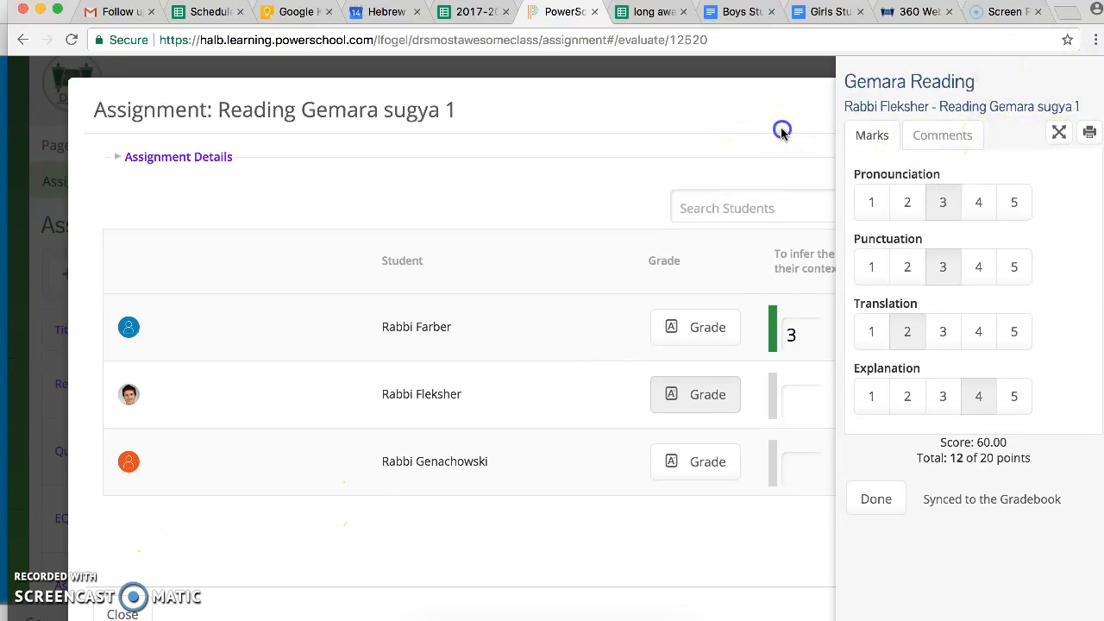
{"action": "left_click", "coordinate": [875, 499]}
{"action": "left_click", "coordinate": [1060, 86]}
Step: Open the DRS Most Awesome Class gradebook and look over the students' score sheet
{"action": "left_click", "coordinate": [394, 198]}
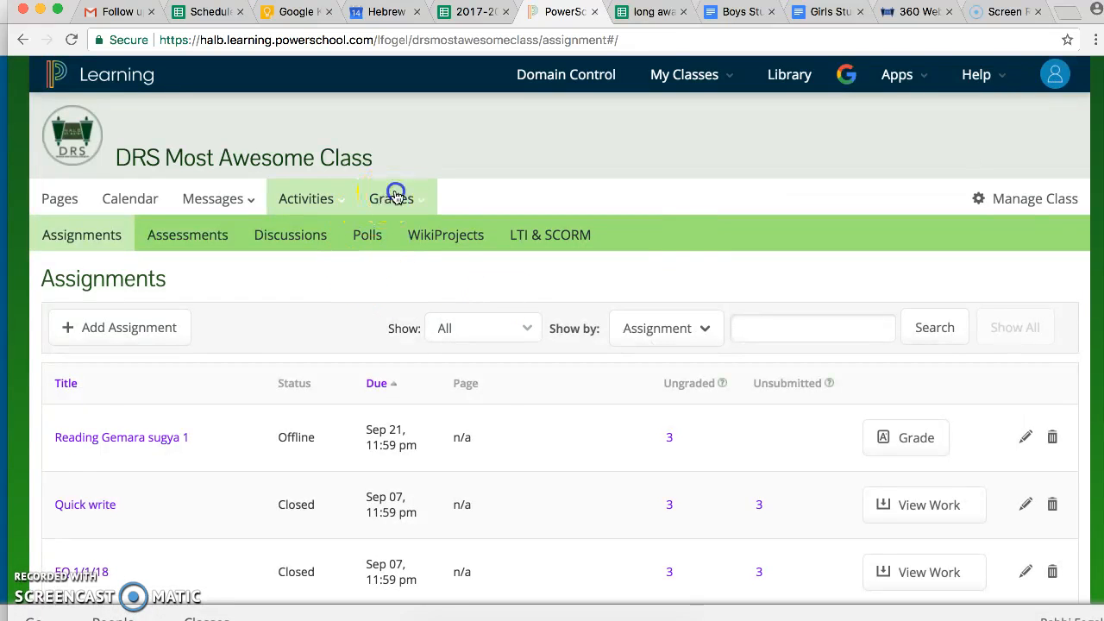
{"action": "left_click", "coordinate": [409, 283]}
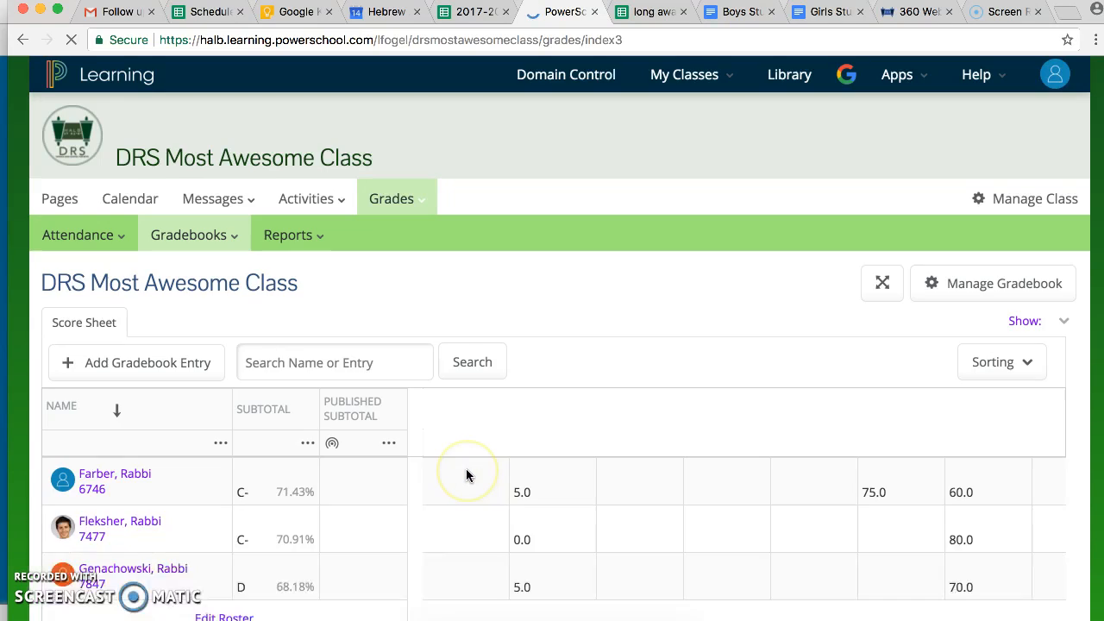
{"action": "scroll", "coordinate": [467, 476], "scroll_direction": "down", "scroll_amount": 1}
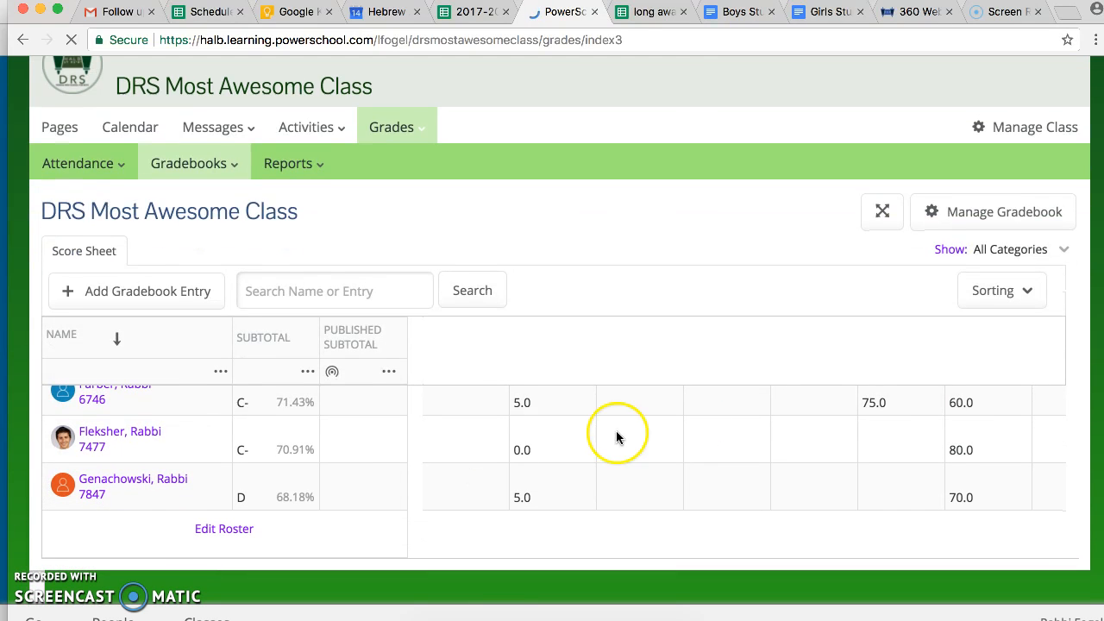
{"action": "scroll", "coordinate": [743, 422], "scroll_direction": "down", "scroll_amount": 2}
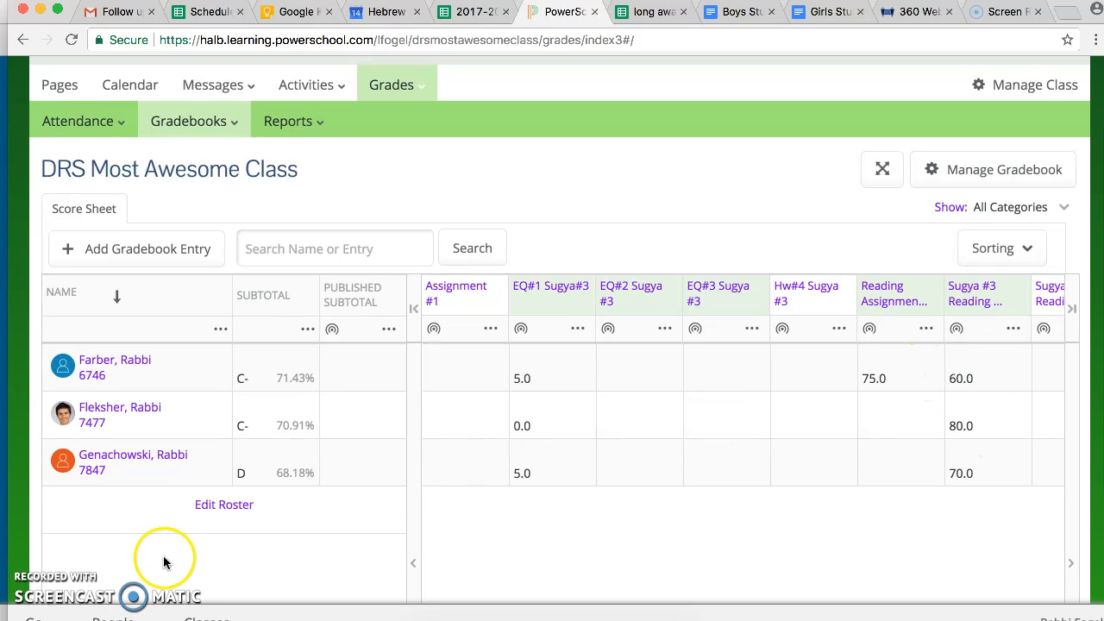
Step: Open the Standards-Based Grades gradebook and view the first student's assignment entry under the standard on inferring the meaning of words
{"action": "left_click", "coordinate": [197, 128]}
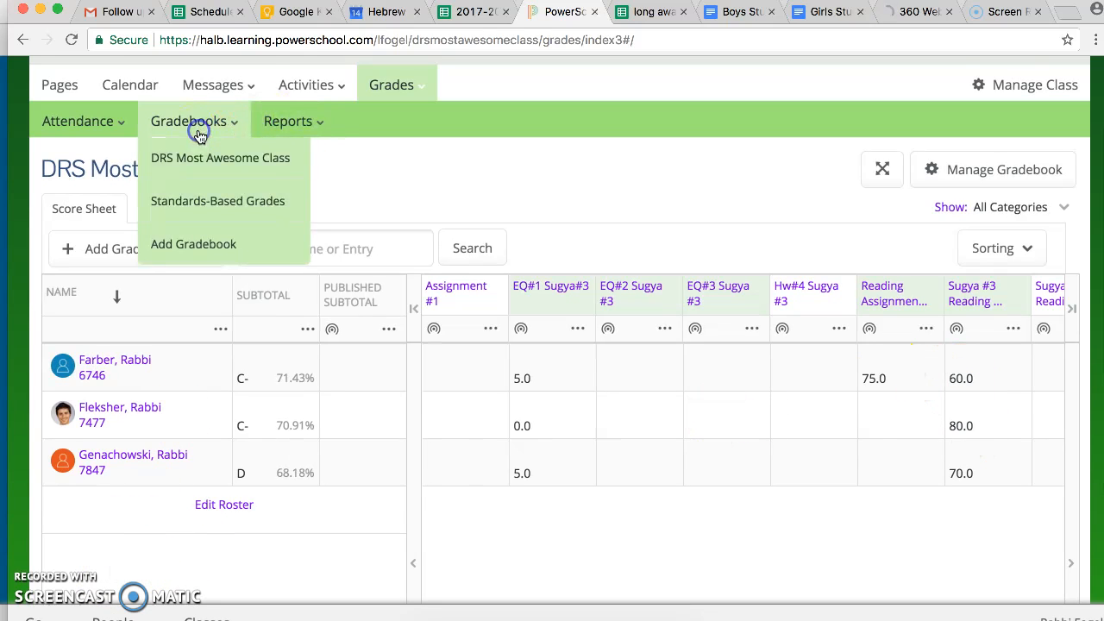
{"action": "left_click", "coordinate": [205, 210]}
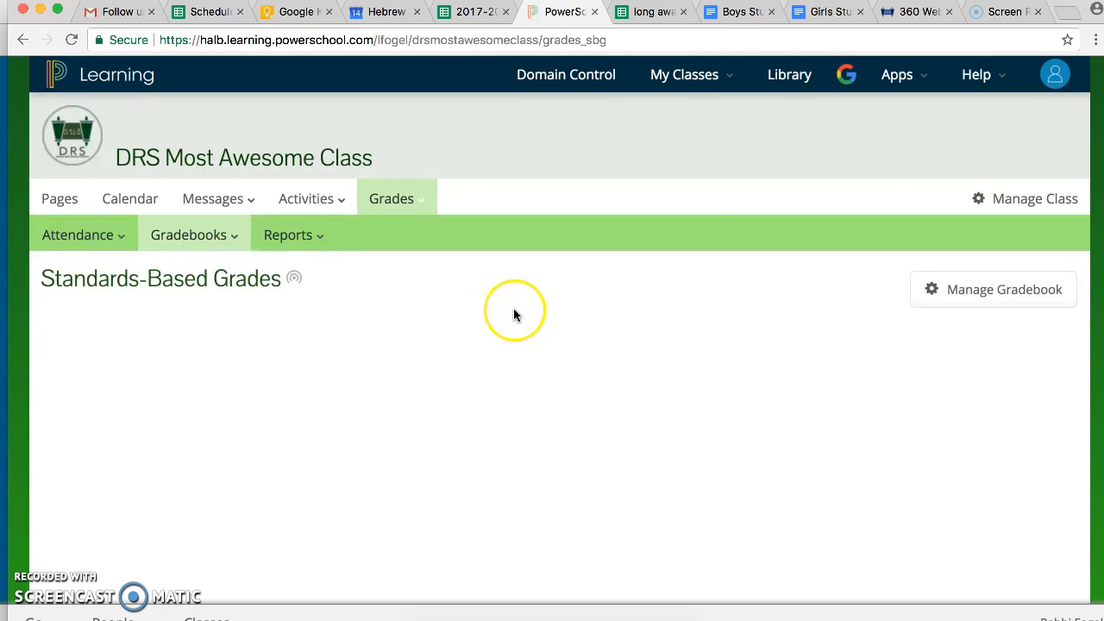
{"action": "scroll", "coordinate": [523, 310], "scroll_direction": "down", "scroll_amount": 3}
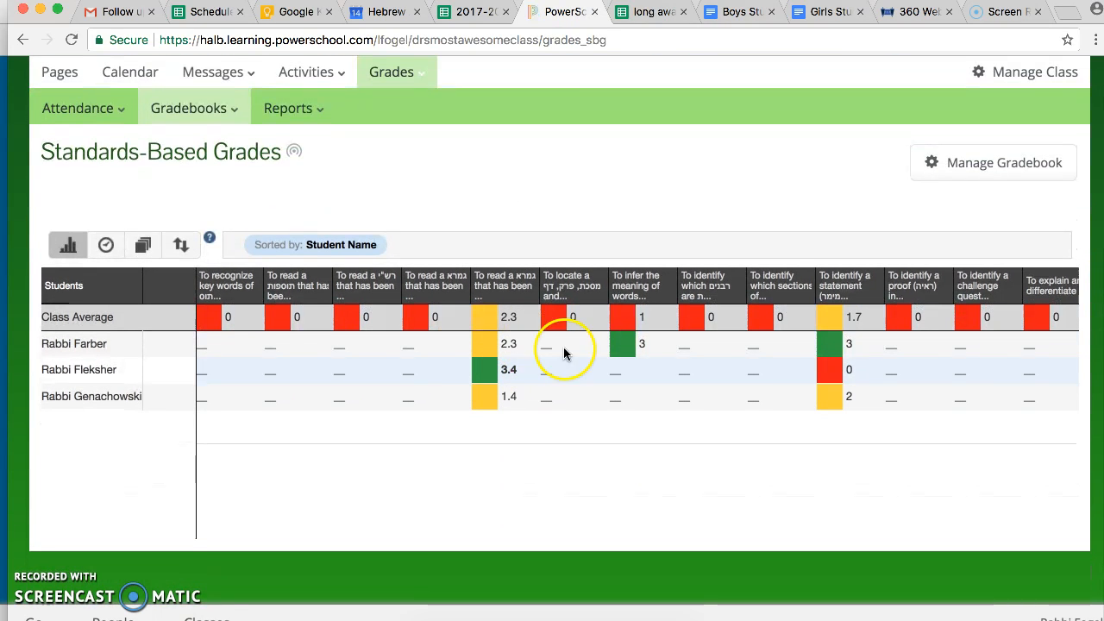
{"action": "left_click", "coordinate": [627, 352]}
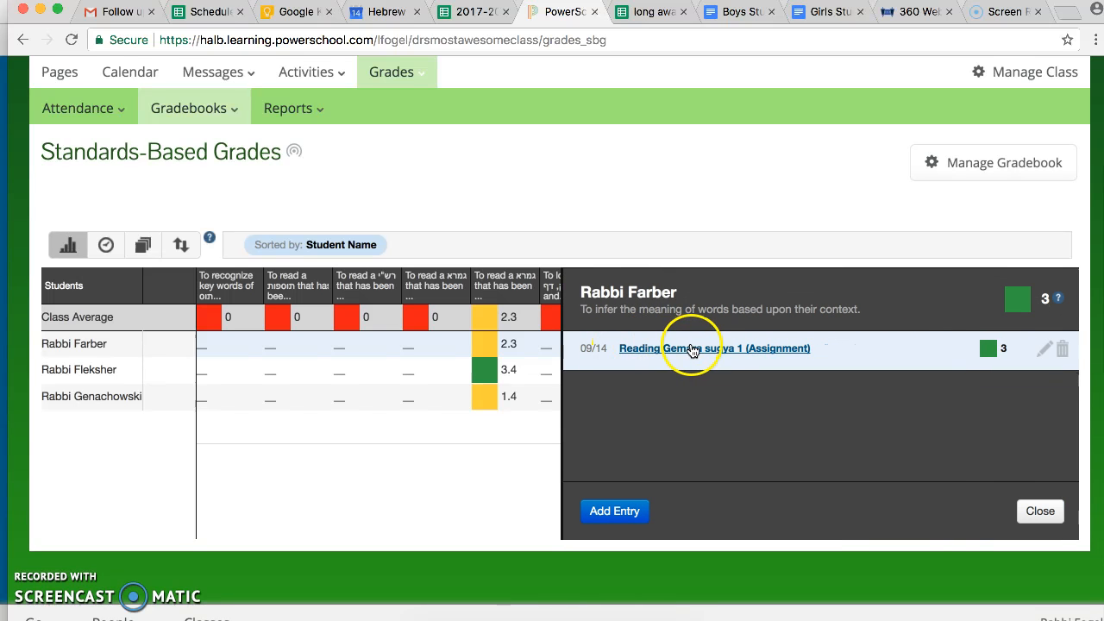
{"action": "left_click", "coordinate": [692, 351]}
{"action": "left_click", "coordinate": [394, 507]}
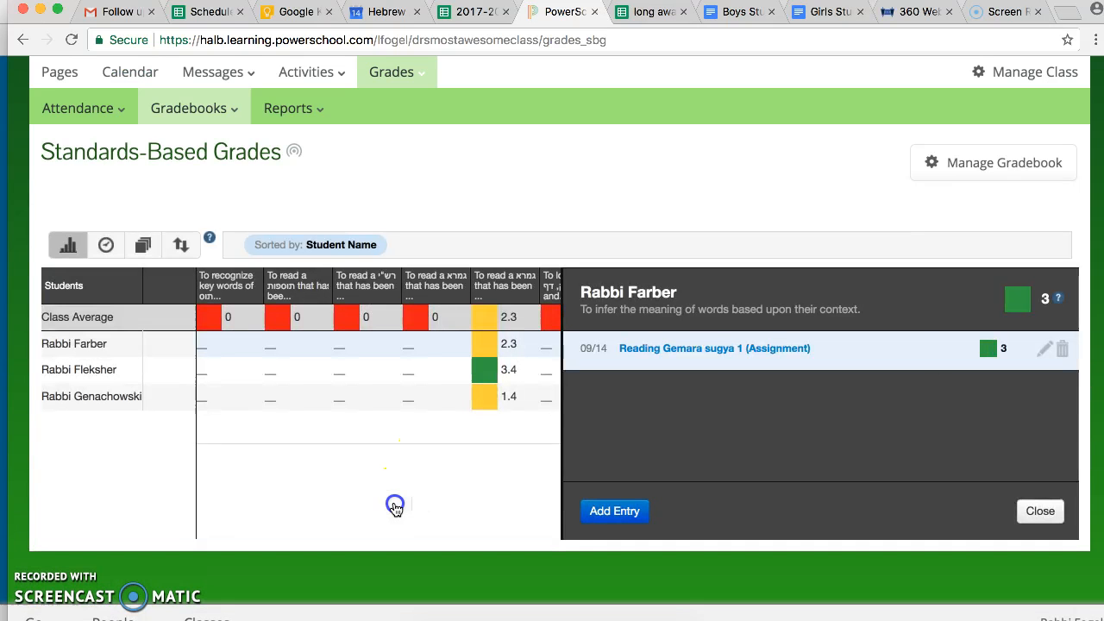